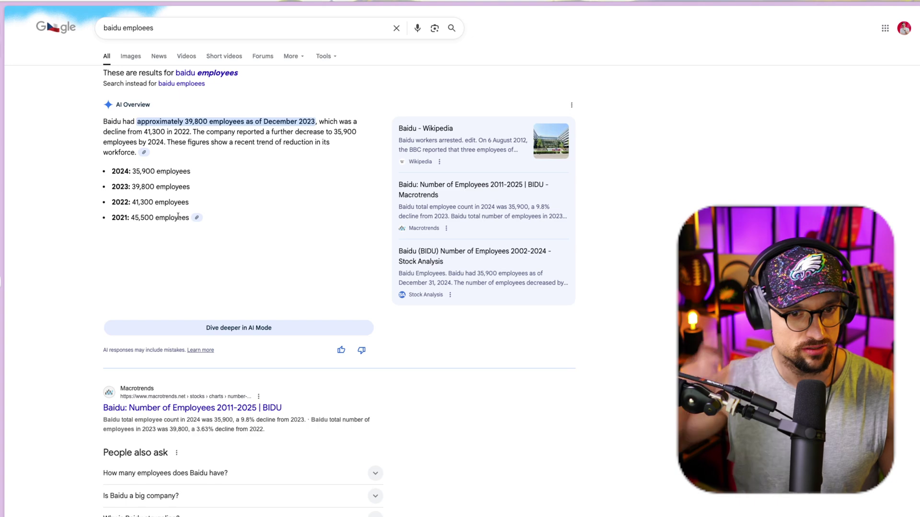
Search Google for 'baidu', then pick the 'baidu search engine english' suggestion
{"action": "double_click", "coordinate": [144, 26]}
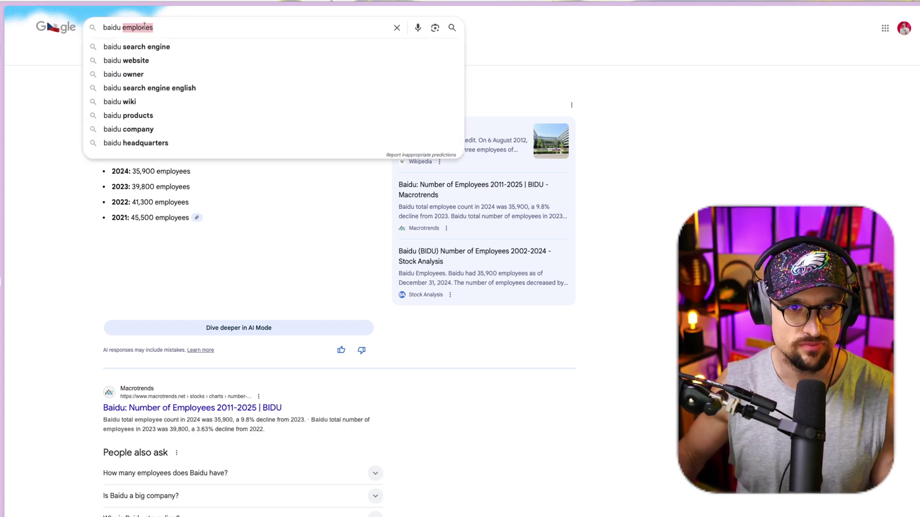
{"action": "key", "text": "Return"}
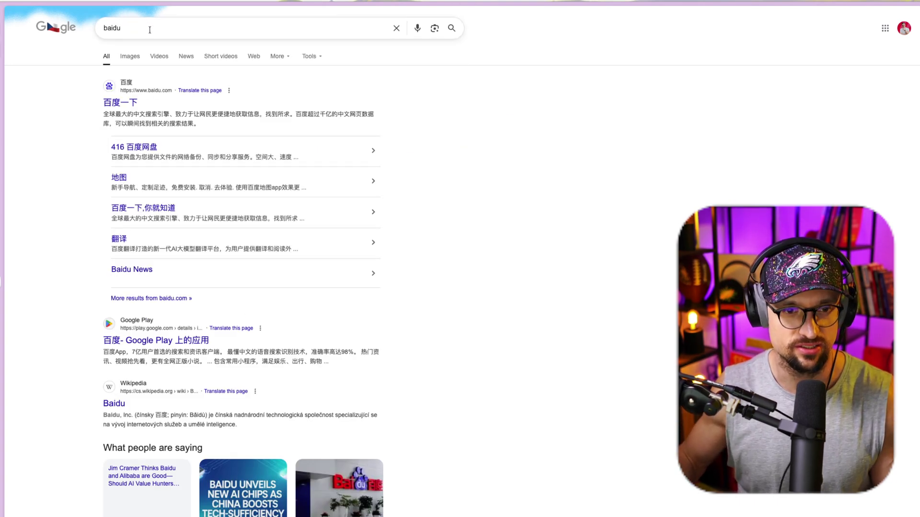
{"action": "left_click", "coordinate": [152, 30]}
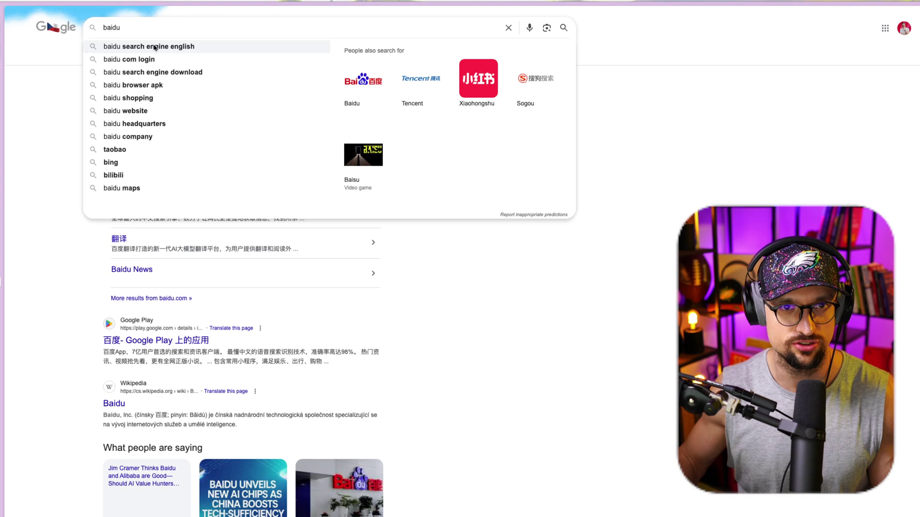
{"action": "left_click", "coordinate": [155, 47]}
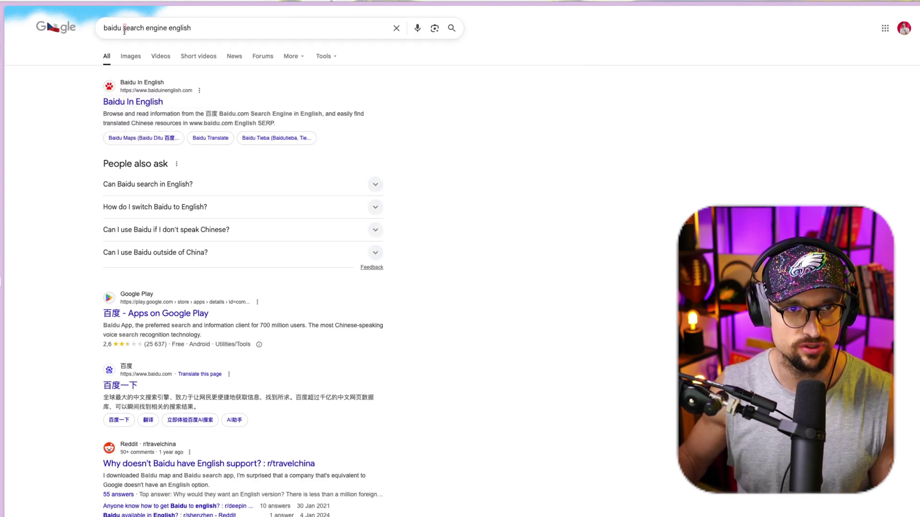
Change the query to 'baidu what is it' and run the search
{"action": "left_click_drag", "start_coordinate": [124, 31], "coordinate": [328, 31]}
{"action": "type", "text": "what is it"}
{"action": "key", "text": "Return"}
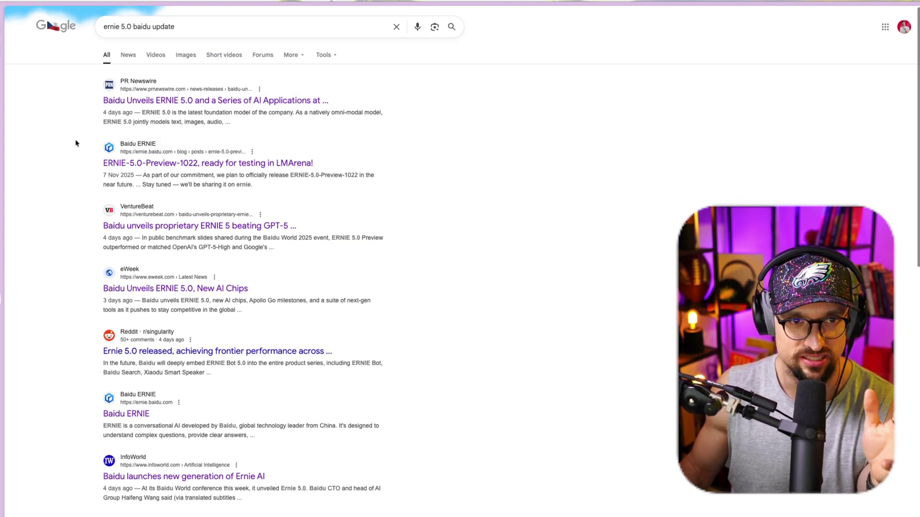
Scroll through the 'ernie 5.0 baidu update' results and the opened articles
{"action": "scroll", "coordinate": [76, 143], "scroll_direction": "down", "scroll_amount": 2}
{"action": "scroll", "coordinate": [152, 242], "scroll_direction": "down", "scroll_amount": 1}
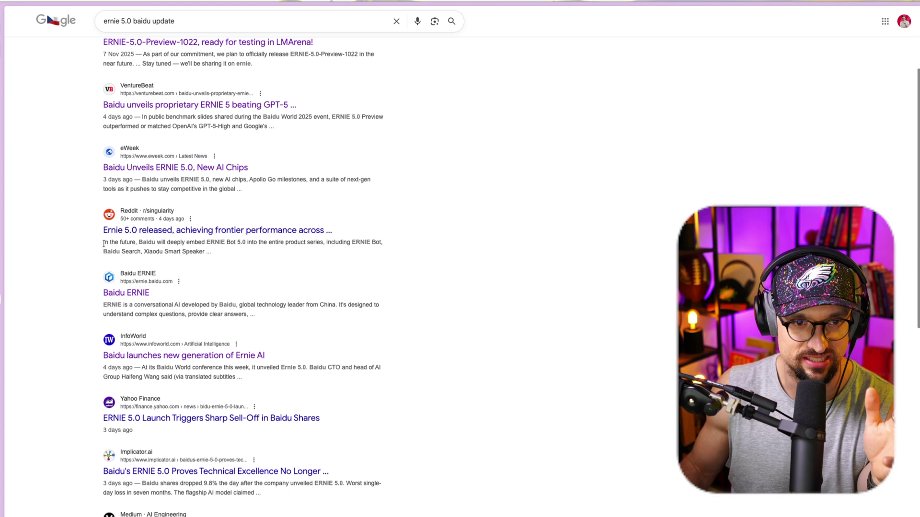
{"action": "scroll", "coordinate": [151, 242], "scroll_direction": "down", "scroll_amount": 2}
{"action": "scroll", "coordinate": [95, 243], "scroll_direction": "up", "scroll_amount": 5}
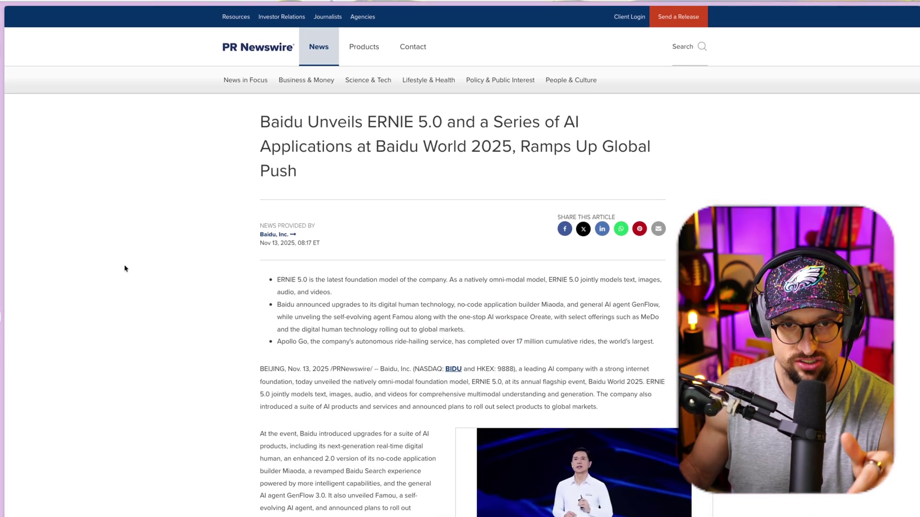
{"action": "scroll", "coordinate": [124, 268], "scroll_direction": "down", "scroll_amount": 5}
{"action": "scroll", "coordinate": [126, 268], "scroll_direction": "down", "scroll_amount": 5}
{"action": "scroll", "coordinate": [127, 269], "scroll_direction": "down", "scroll_amount": 5}
{"action": "scroll", "coordinate": [129, 268], "scroll_direction": "down", "scroll_amount": 3}
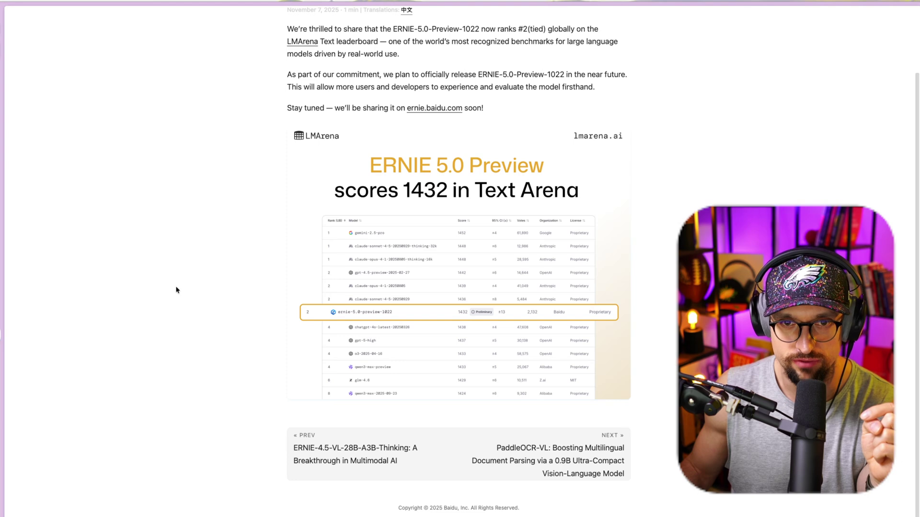
Scroll the ERNIE blog post to the leaderboard showing ERNIE-5.0-preview-1022 at 1432
{"action": "scroll", "coordinate": [176, 289], "scroll_direction": "up", "scroll_amount": 2}
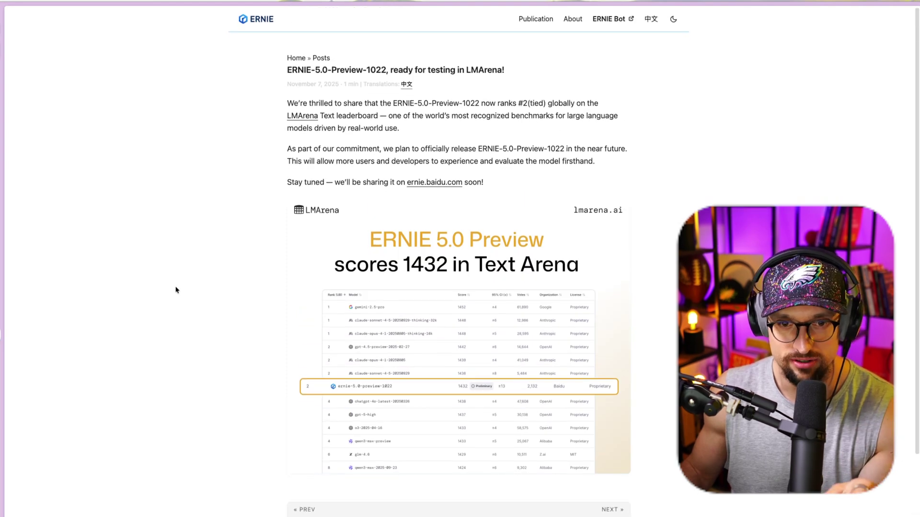
{"action": "scroll", "coordinate": [176, 289], "scroll_direction": "down", "scroll_amount": 1}
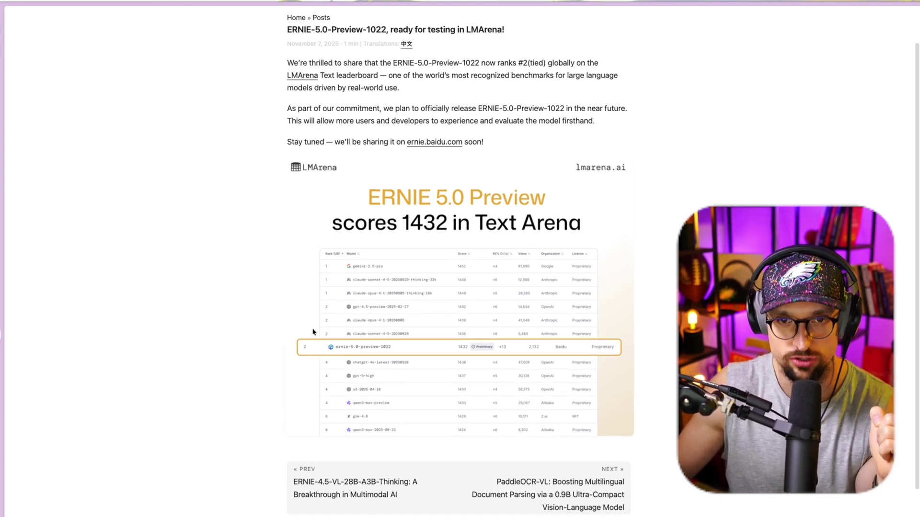
{"action": "scroll", "coordinate": [249, 317], "scroll_direction": "down", "scroll_amount": 1}
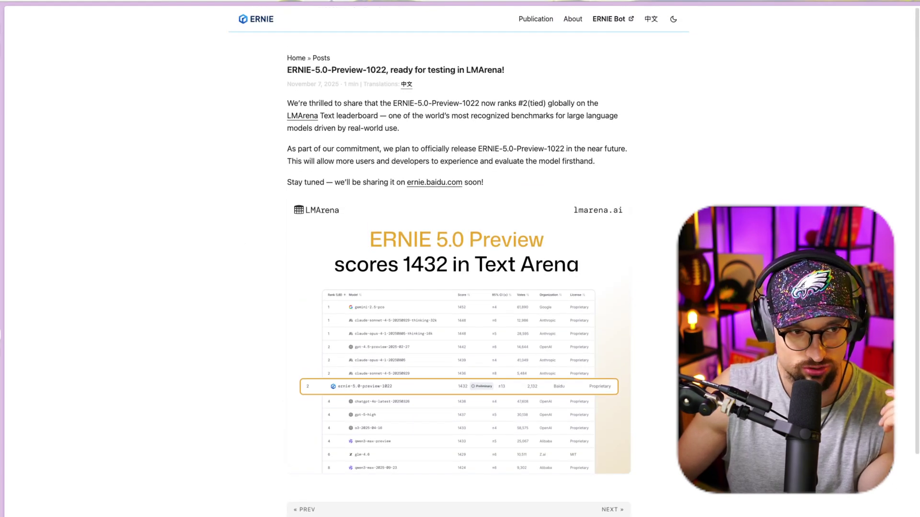
{"action": "scroll", "coordinate": [122, 239], "scroll_direction": "up", "scroll_amount": 8}
{"action": "scroll", "coordinate": [120, 244], "scroll_direction": "up", "scroll_amount": 10}
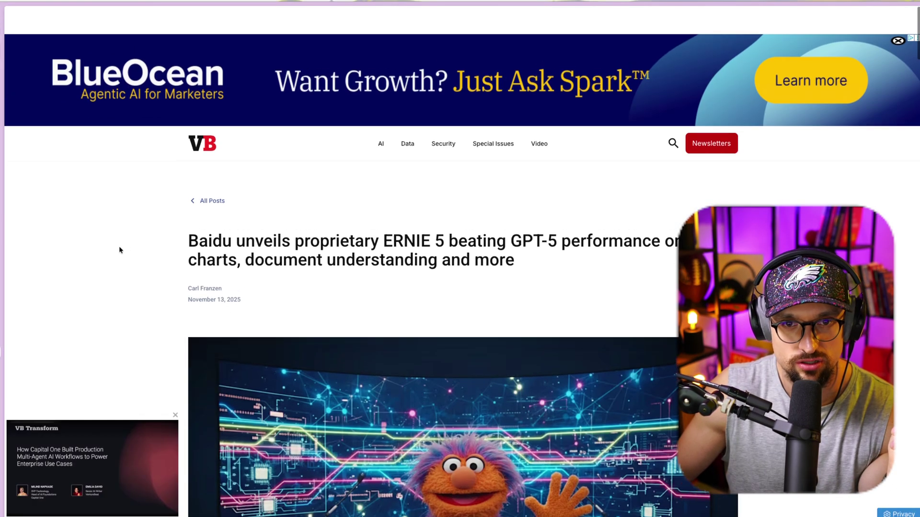
{"action": "scroll", "coordinate": [119, 249], "scroll_direction": "down", "scroll_amount": 1}
{"action": "scroll", "coordinate": [119, 246], "scroll_direction": "down", "scroll_amount": 5}
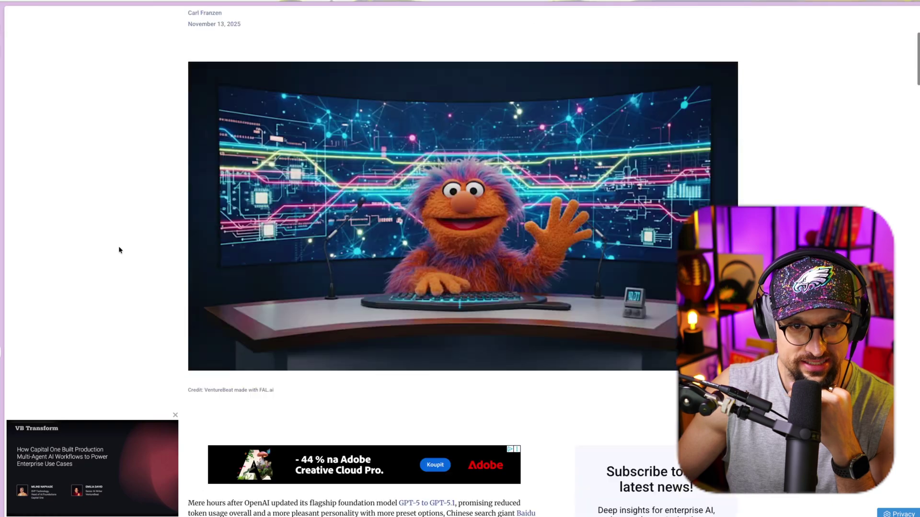
{"action": "scroll", "coordinate": [119, 246], "scroll_direction": "down", "scroll_amount": 2}
{"action": "scroll", "coordinate": [118, 247], "scroll_direction": "down", "scroll_amount": 9}
{"action": "scroll", "coordinate": [119, 247], "scroll_direction": "down", "scroll_amount": 4}
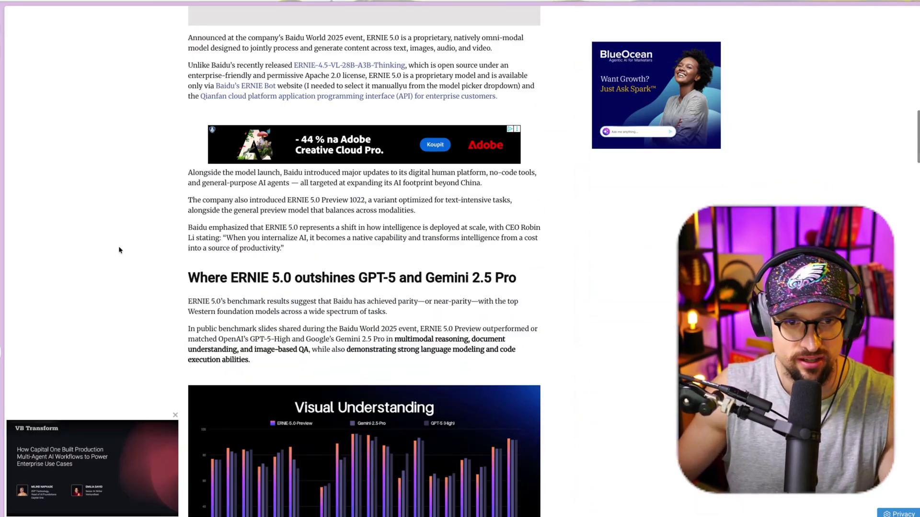
{"action": "scroll", "coordinate": [119, 249], "scroll_direction": "down", "scroll_amount": 2}
{"action": "scroll", "coordinate": [120, 249], "scroll_direction": "down", "scroll_amount": 1}
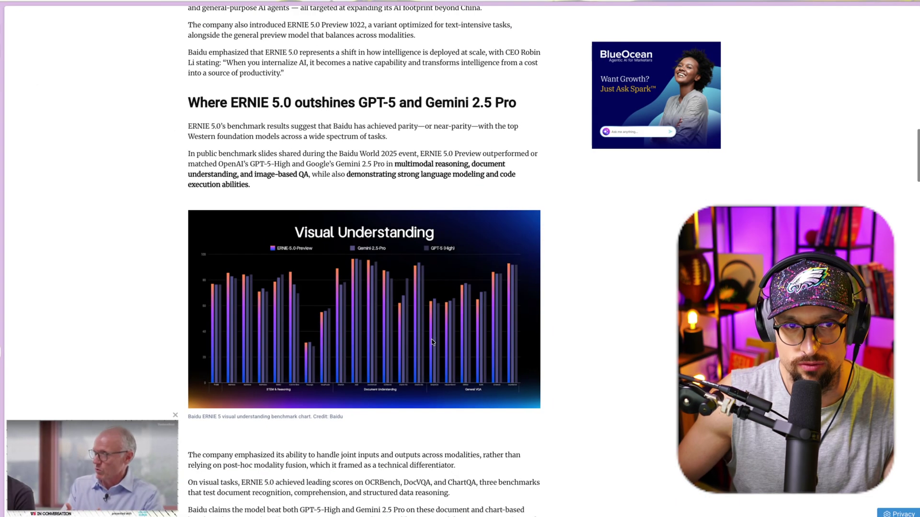
{"action": "scroll", "coordinate": [335, 341], "scroll_direction": "down", "scroll_amount": 1}
{"action": "scroll", "coordinate": [338, 342], "scroll_direction": "down", "scroll_amount": 4}
{"action": "scroll", "coordinate": [278, 250], "scroll_direction": "down", "scroll_amount": 3}
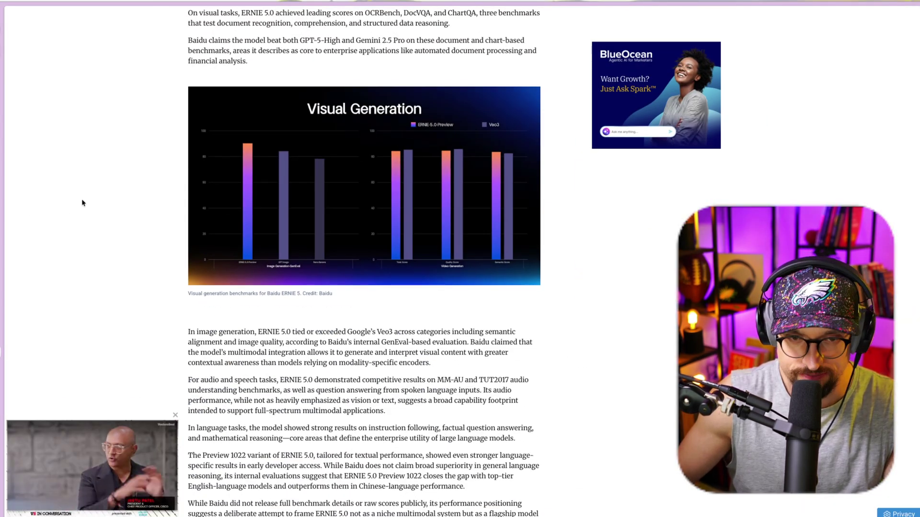
{"action": "scroll", "coordinate": [83, 202], "scroll_direction": "up", "scroll_amount": 7}
{"action": "scroll", "coordinate": [82, 203], "scroll_direction": "up", "scroll_amount": 9}
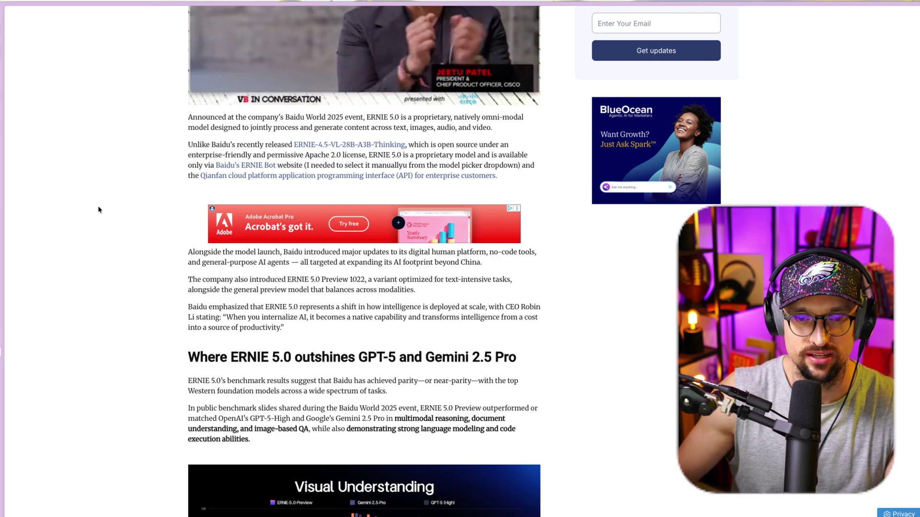
{"action": "scroll", "coordinate": [192, 279], "scroll_direction": "down", "scroll_amount": 2}
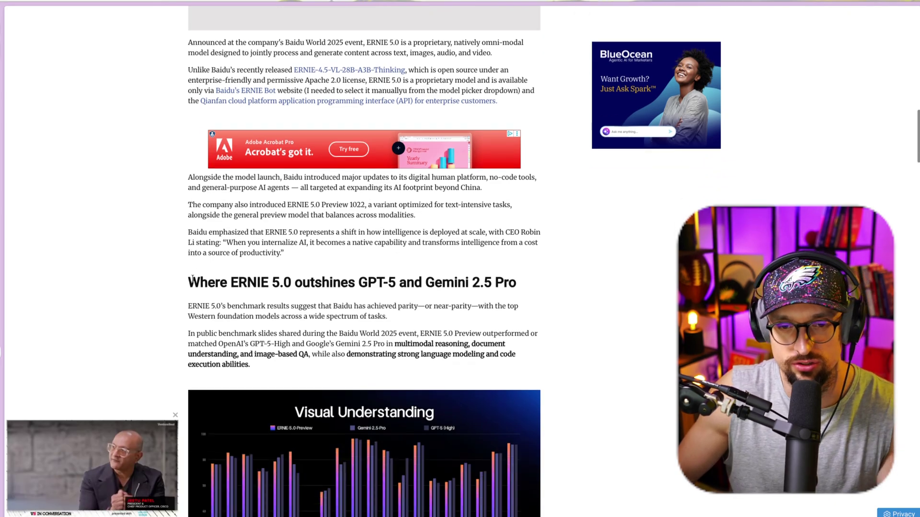
{"action": "scroll", "coordinate": [192, 278], "scroll_direction": "down", "scroll_amount": 3}
{"action": "scroll", "coordinate": [192, 279], "scroll_direction": "down", "scroll_amount": 5}
{"action": "scroll", "coordinate": [191, 279], "scroll_direction": "down", "scroll_amount": 5}
{"action": "scroll", "coordinate": [190, 280], "scroll_direction": "down", "scroll_amount": 5}
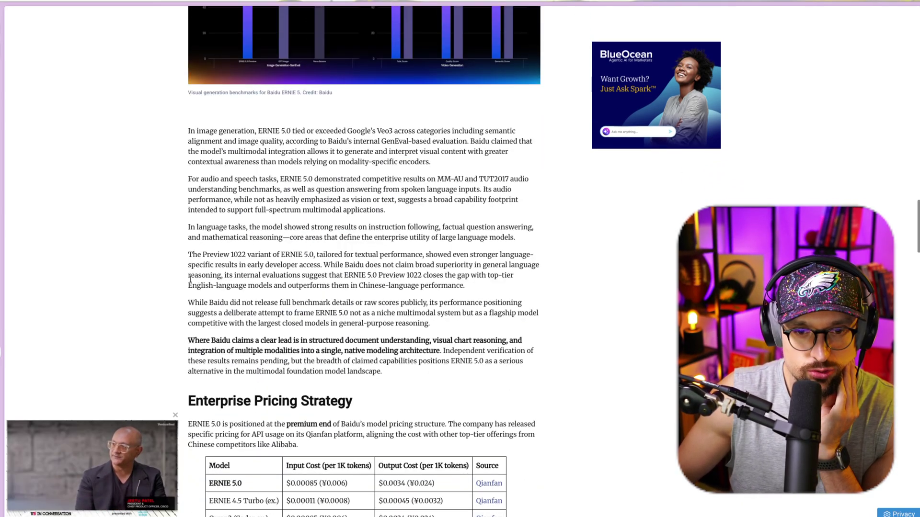
{"action": "scroll", "coordinate": [190, 279], "scroll_direction": "up", "scroll_amount": 2}
{"action": "scroll", "coordinate": [192, 281], "scroll_direction": "up", "scroll_amount": 12}
{"action": "scroll", "coordinate": [194, 281], "scroll_direction": "up", "scroll_amount": 4}
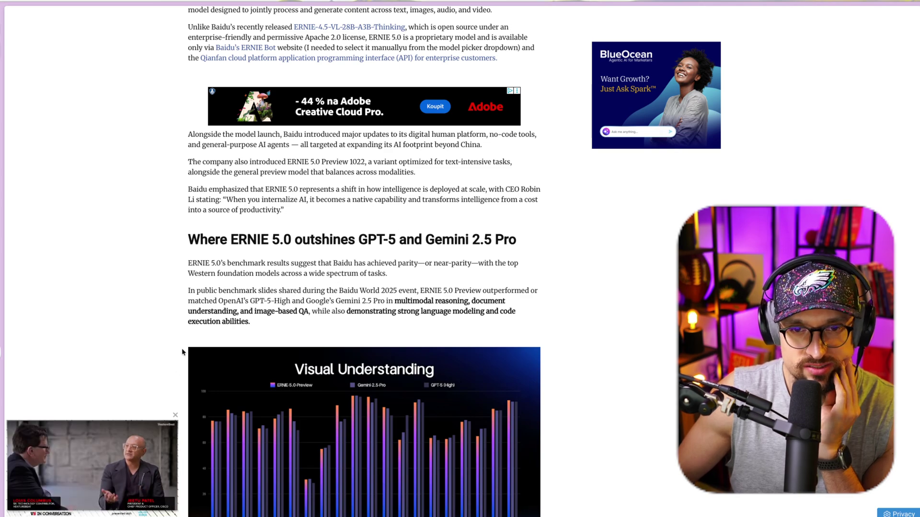
{"action": "scroll", "coordinate": [182, 352], "scroll_direction": "down", "scroll_amount": 5}
{"action": "scroll", "coordinate": [182, 352], "scroll_direction": "down", "scroll_amount": 3}
{"action": "scroll", "coordinate": [182, 353], "scroll_direction": "up", "scroll_amount": 5}
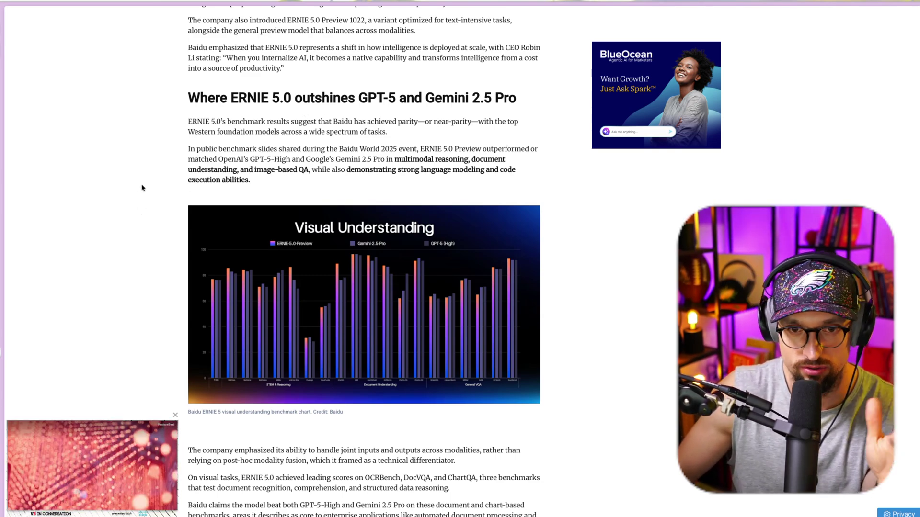
{"action": "scroll", "coordinate": [141, 192], "scroll_direction": "down", "scroll_amount": 6}
{"action": "scroll", "coordinate": [144, 189], "scroll_direction": "down", "scroll_amount": 3}
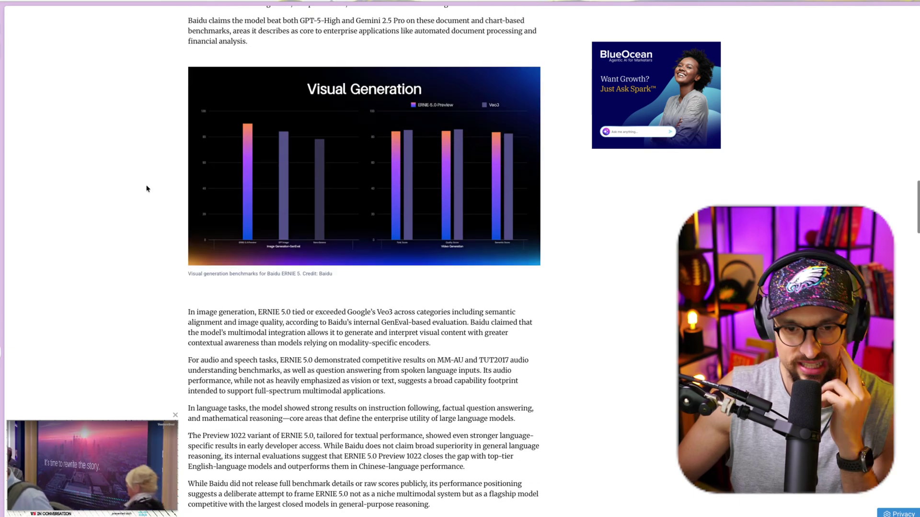
{"action": "scroll", "coordinate": [149, 189], "scroll_direction": "down", "scroll_amount": 5}
{"action": "scroll", "coordinate": [151, 189], "scroll_direction": "down", "scroll_amount": 1}
{"action": "scroll", "coordinate": [152, 188], "scroll_direction": "down", "scroll_amount": 1}
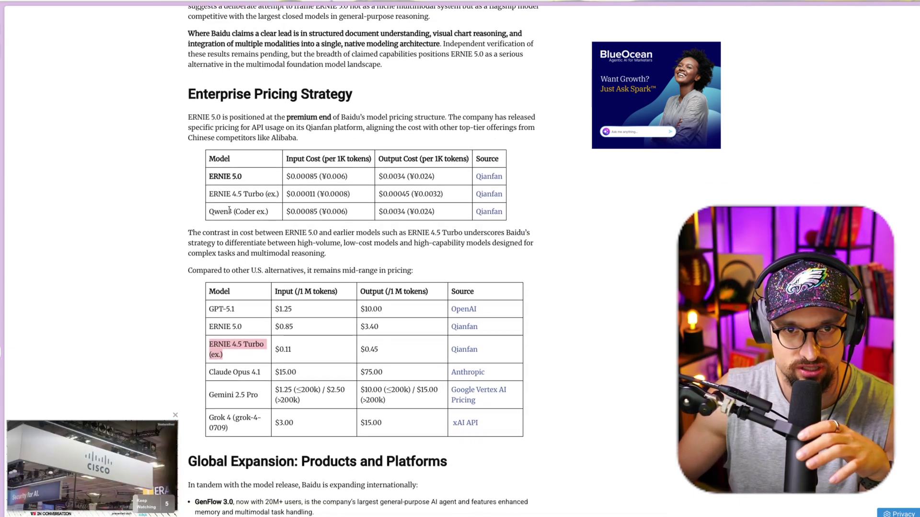
Highlight the ERNIE 5.0 pricing row, then scroll to the open-source vision-language section
{"action": "triple_click", "coordinate": [244, 323]}
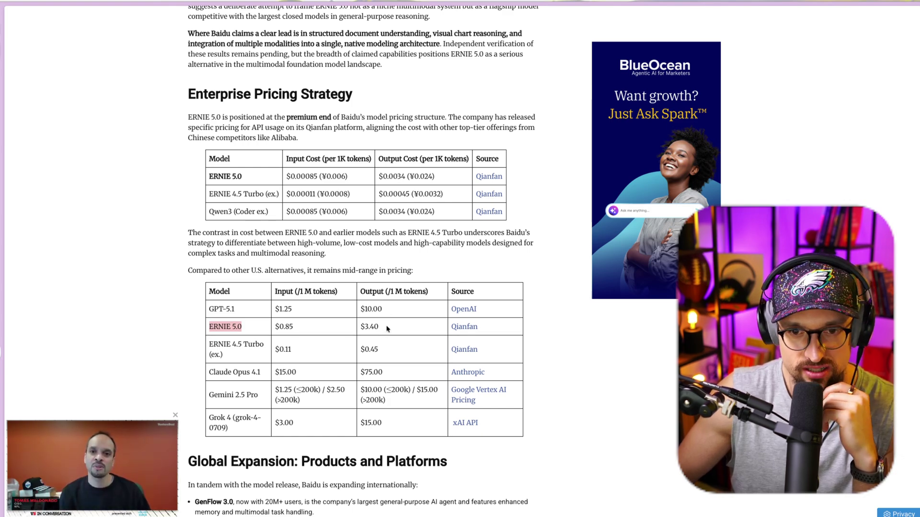
{"action": "scroll", "coordinate": [387, 329], "scroll_direction": "down", "scroll_amount": 3}
{"action": "scroll", "coordinate": [388, 327], "scroll_direction": "down", "scroll_amount": 10}
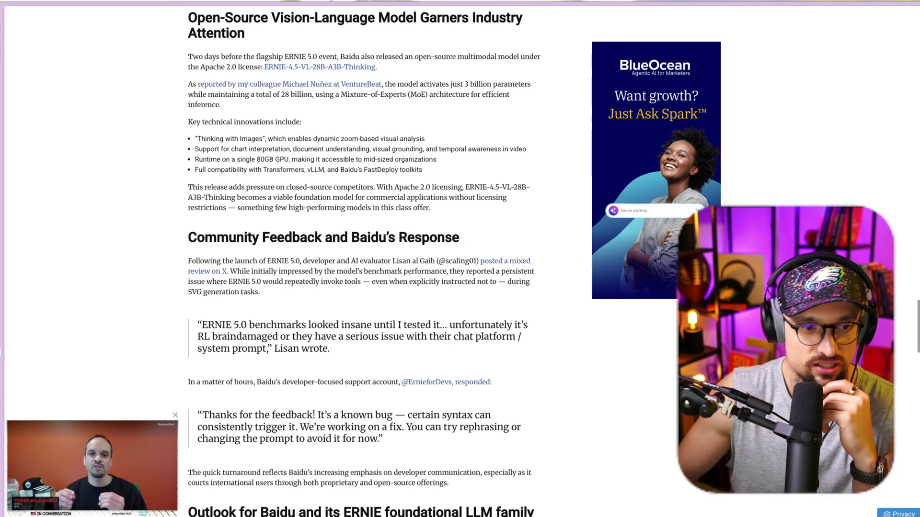
Search the web for 'ernie baidu' in a new tab
{"action": "key", "text": "ctrl+t"}
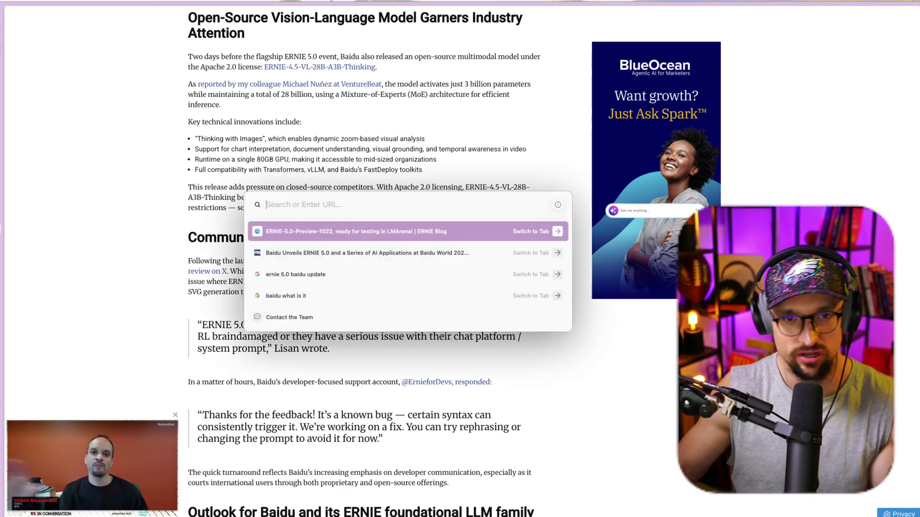
{"action": "type", "text": "ernie bai"}
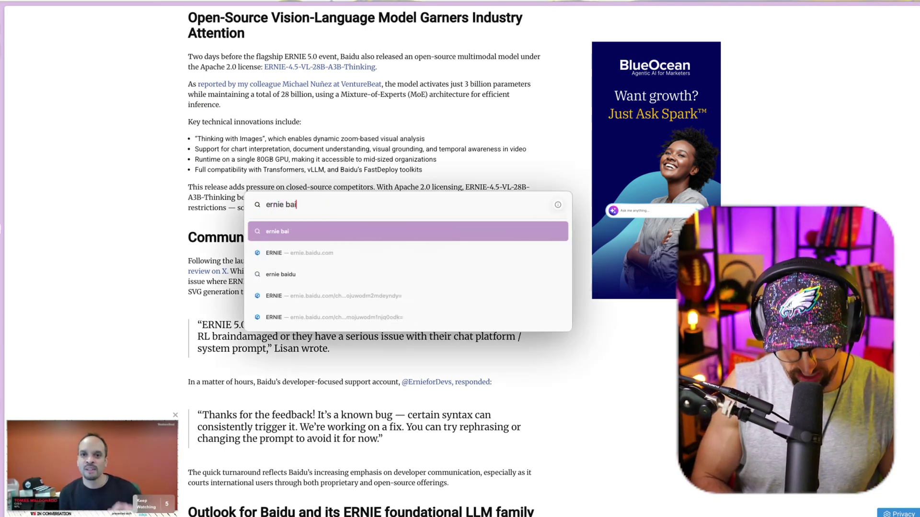
{"action": "type", "text": "du"}
{"action": "key", "text": "Return"}
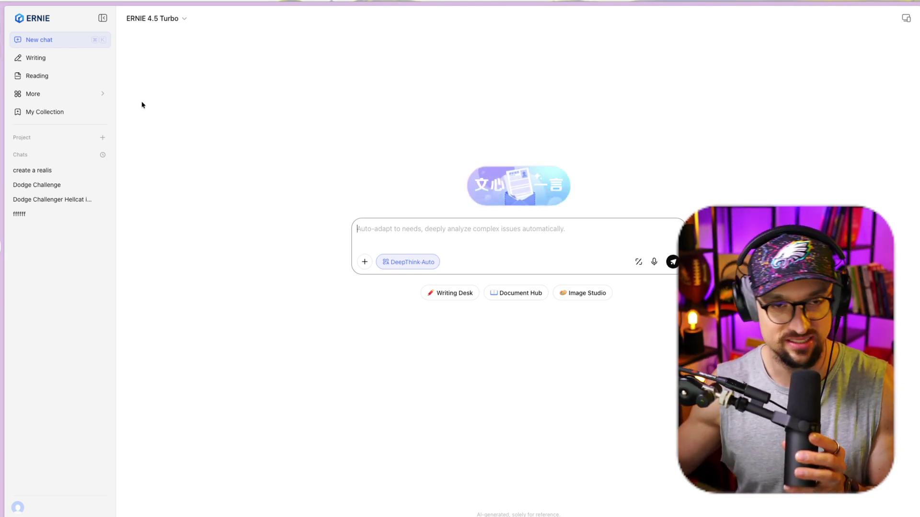
Switch the new chat's model from ERNIE 4.5 Turbo to ERNIE 5.0 Preview
{"action": "left_click", "coordinate": [480, 235]}
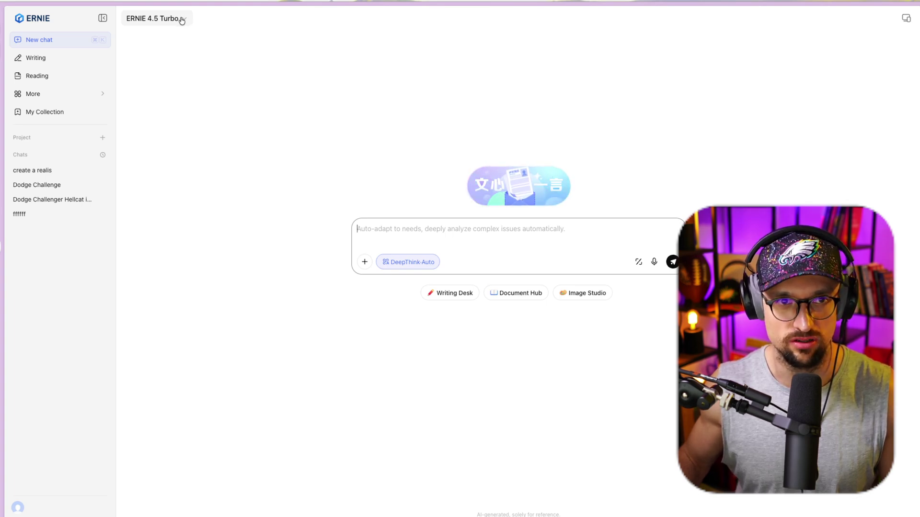
{"action": "left_click", "coordinate": [182, 20]}
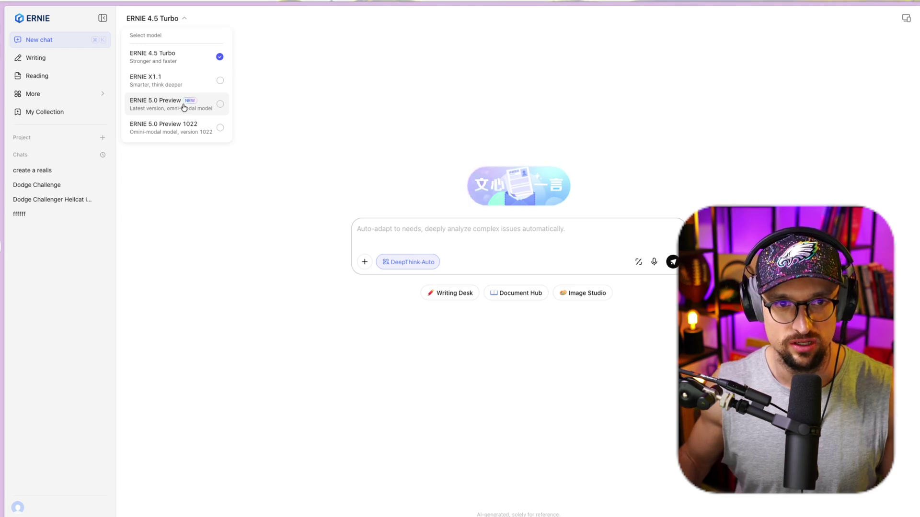
{"action": "left_click", "coordinate": [180, 105]}
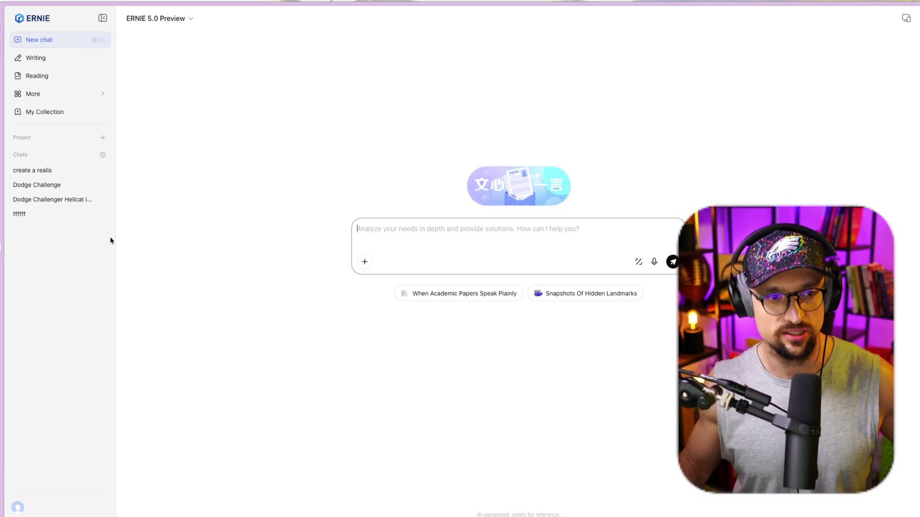
Open the Dodge Challenger Hellcat chat and view its four sunset-pier images full size
{"action": "left_click", "coordinate": [59, 200]}
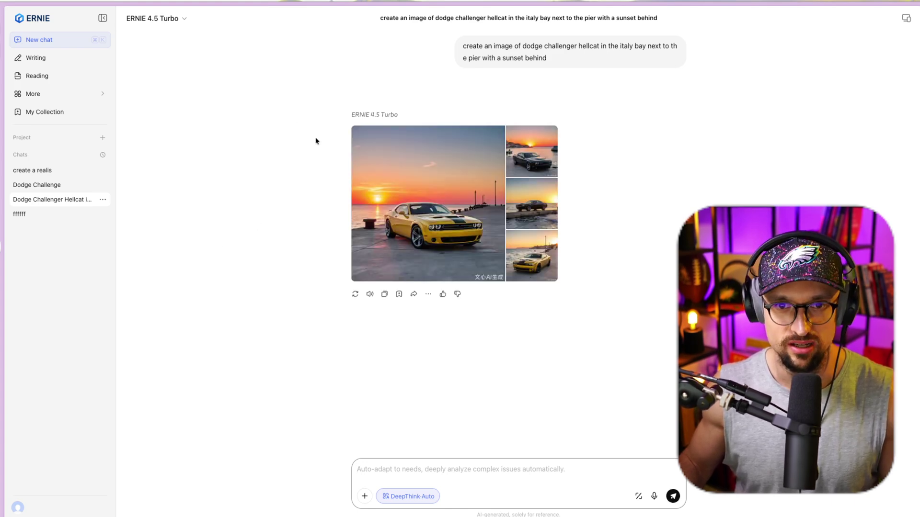
{"action": "mouse_move", "coordinate": [570, 52]}
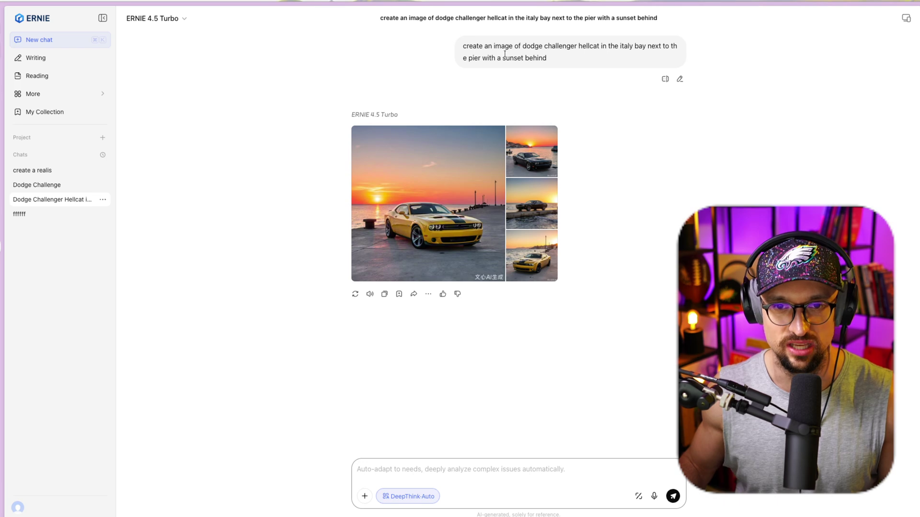
{"action": "left_click", "coordinate": [447, 214]}
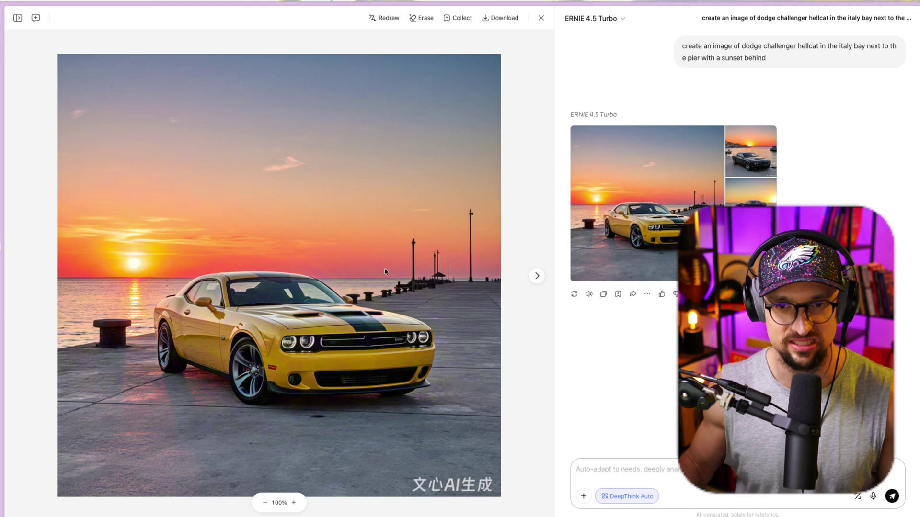
{"action": "left_click", "coordinate": [537, 277]}
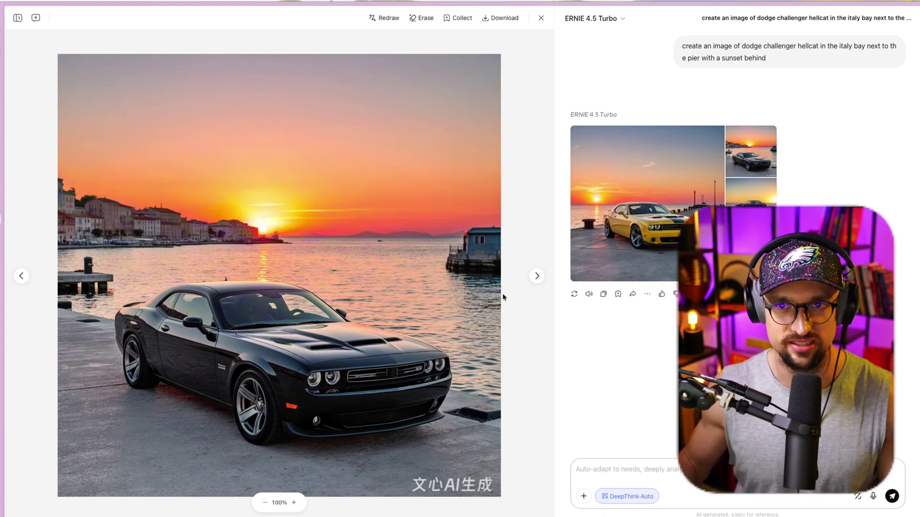
{"action": "left_click", "coordinate": [538, 276]}
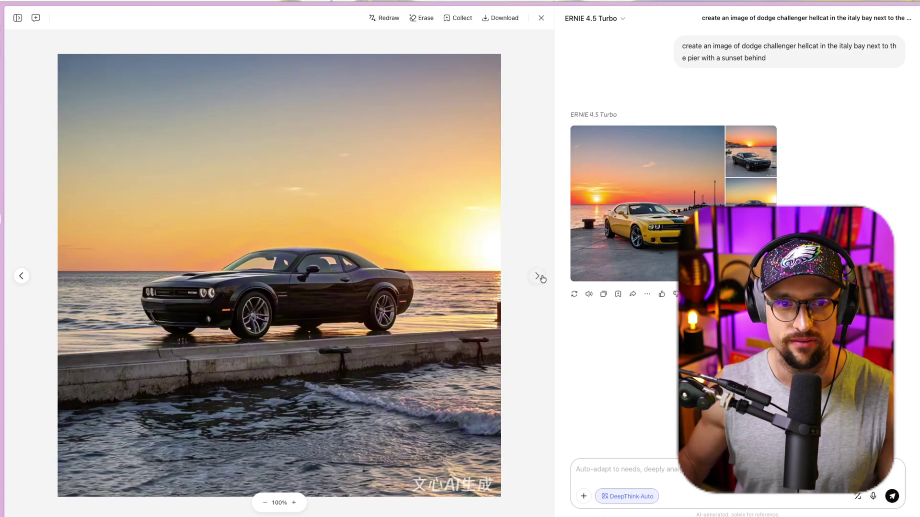
{"action": "left_click", "coordinate": [539, 277]}
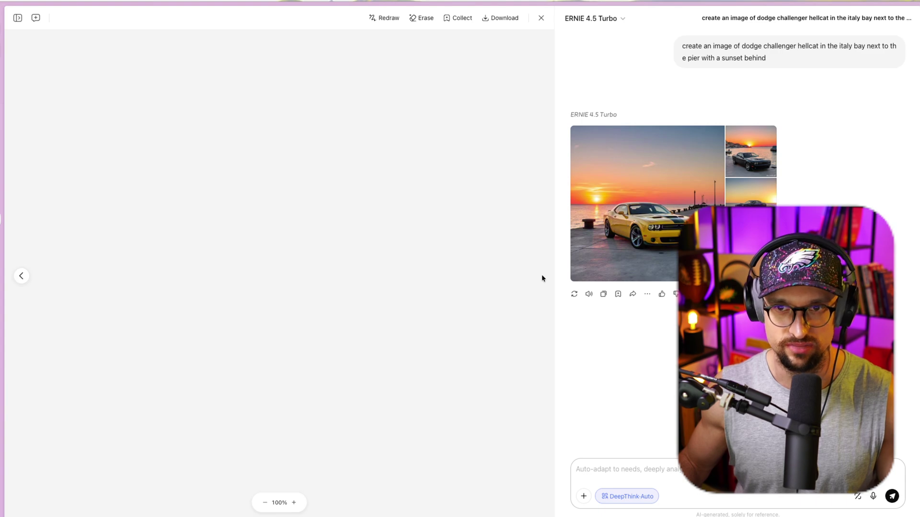
{"action": "left_click", "coordinate": [541, 18]}
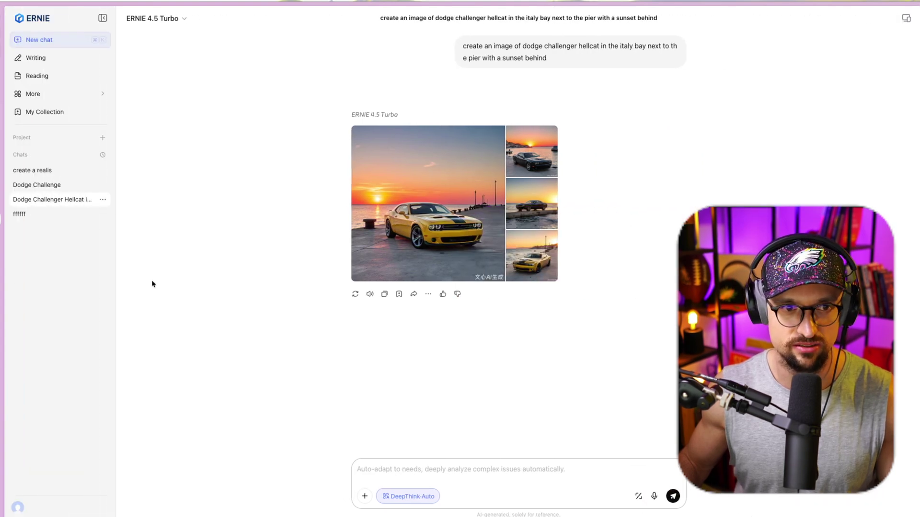
Open the ERNIE 5.0 Preview Dodge Challenge chat and browse its images full size
{"action": "left_click", "coordinate": [63, 186]}
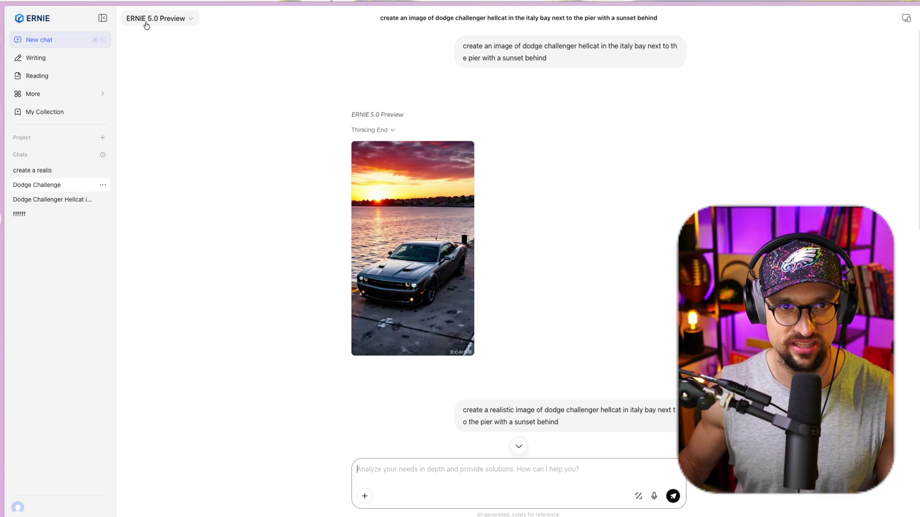
{"action": "mouse_move", "coordinate": [570, 52]}
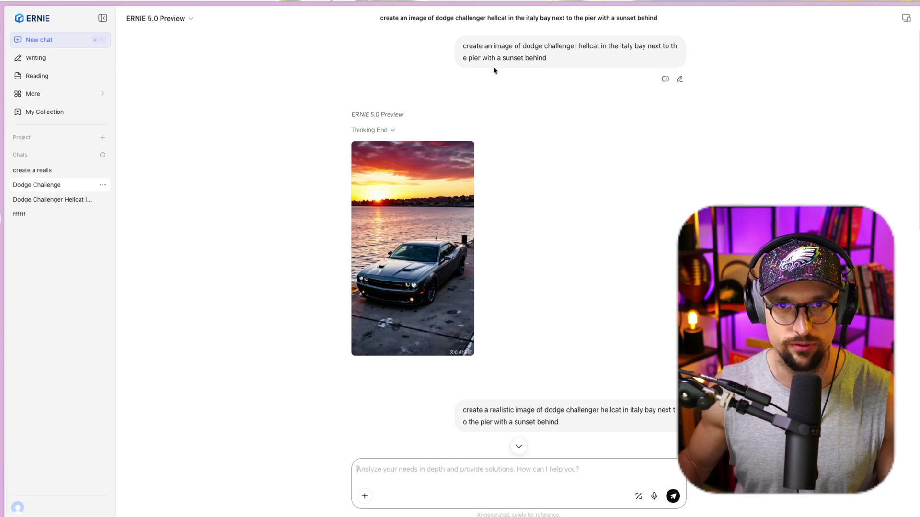
{"action": "left_click", "coordinate": [410, 253]}
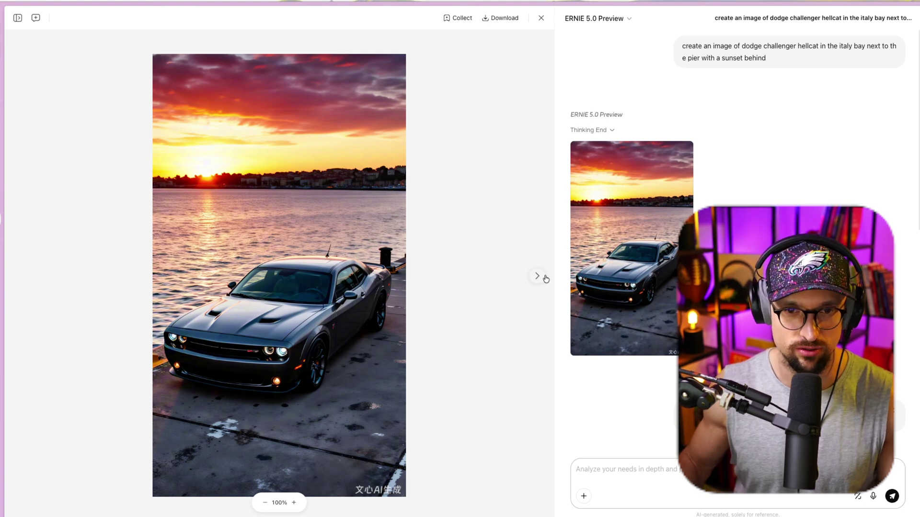
{"action": "left_click", "coordinate": [537, 278]}
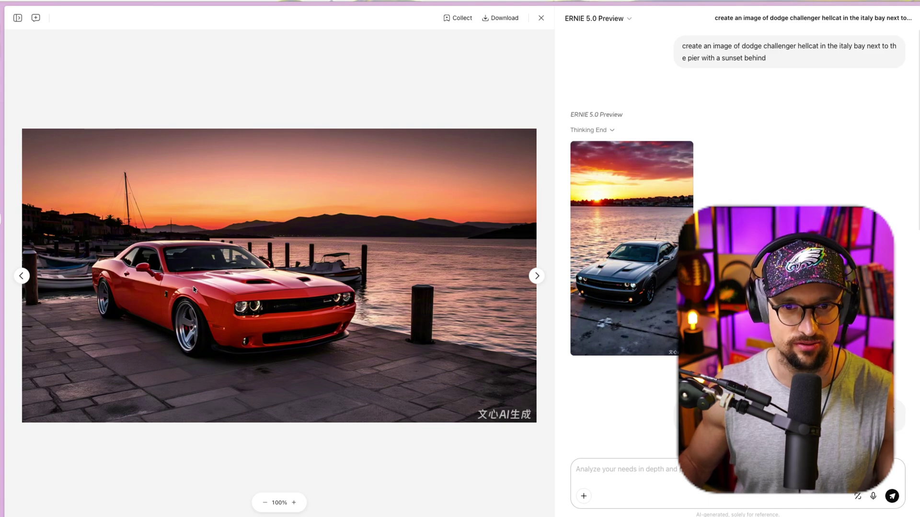
{"action": "left_click", "coordinate": [537, 276]}
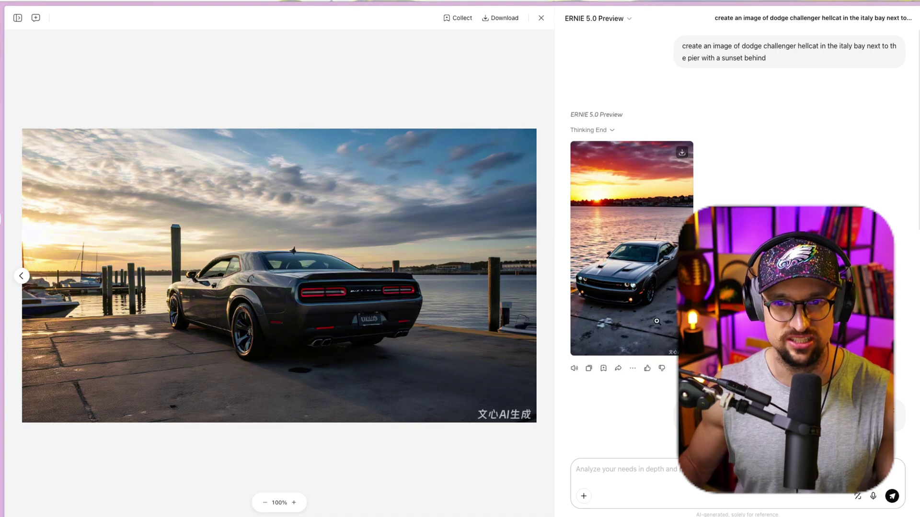
{"action": "left_click", "coordinate": [541, 18]}
Scroll down and view the grey rear-view Challenger image full size
{"action": "scroll", "coordinate": [524, 239], "scroll_direction": "down", "scroll_amount": 3}
{"action": "scroll", "coordinate": [524, 244], "scroll_direction": "down", "scroll_amount": 5}
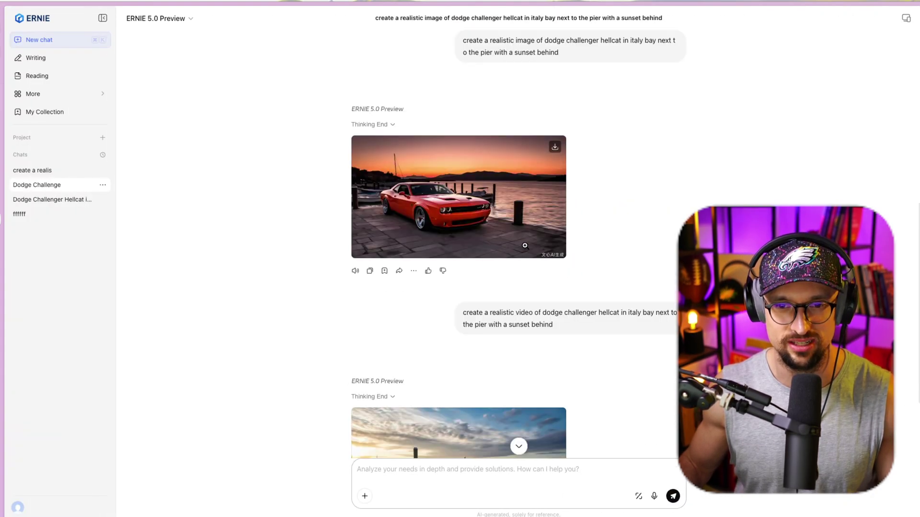
{"action": "scroll", "coordinate": [524, 246], "scroll_direction": "down", "scroll_amount": 1}
{"action": "left_click_drag", "start_coordinate": [476, 263], "coordinate": [536, 281]}
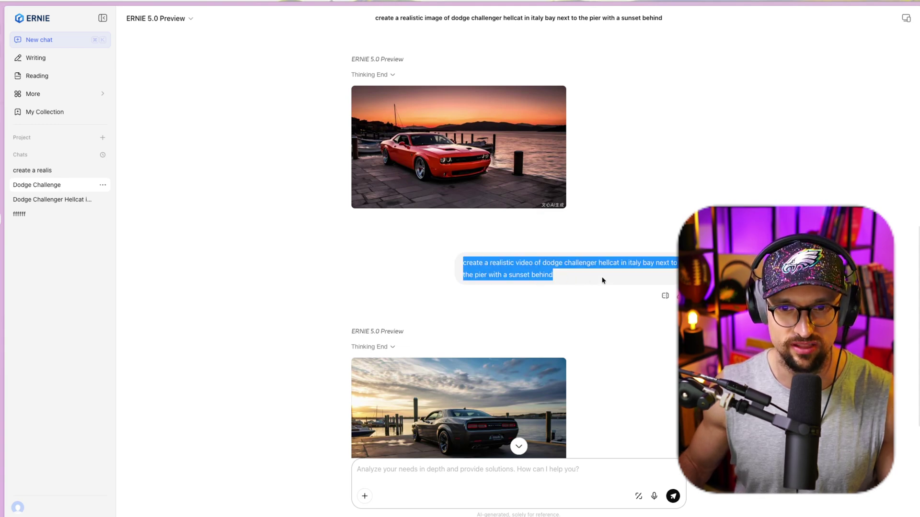
{"action": "scroll", "coordinate": [602, 280], "scroll_direction": "down", "scroll_amount": 1}
{"action": "left_click", "coordinate": [511, 325]}
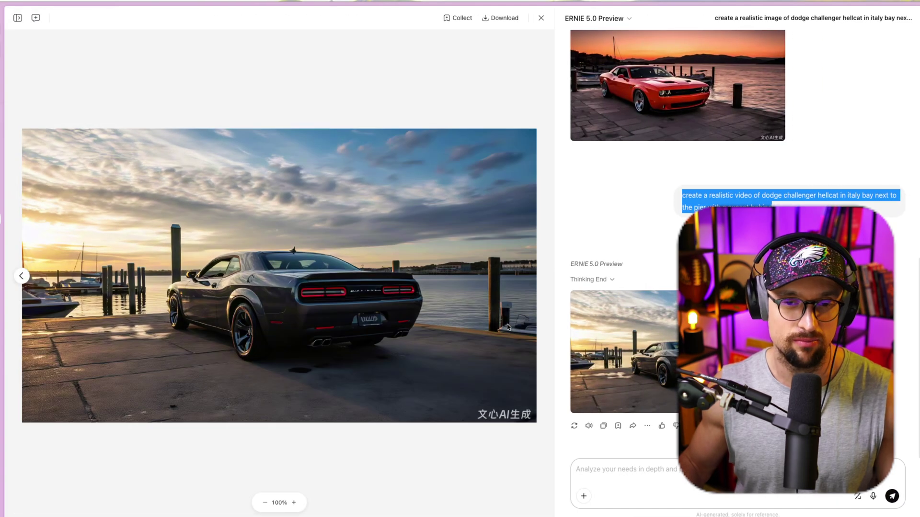
{"action": "left_click", "coordinate": [541, 17]}
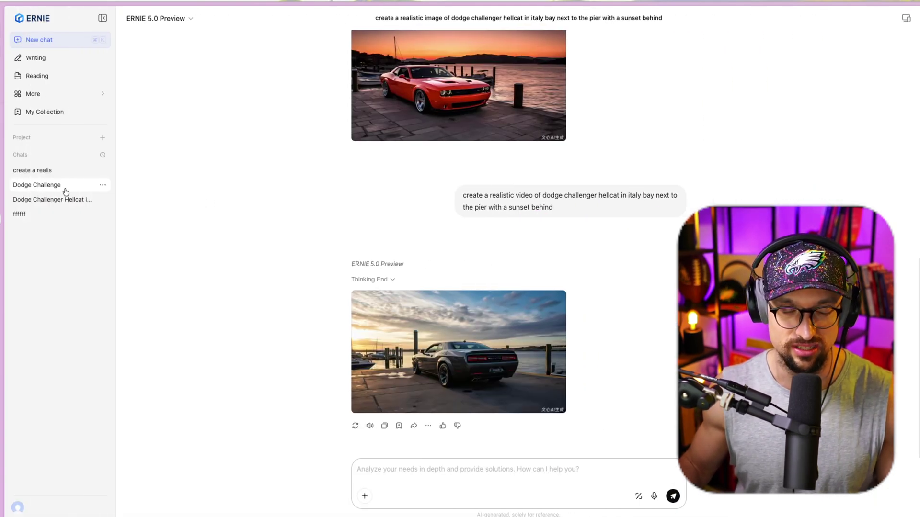
Reopen the pier sunset chat, select its image prompt and enlarge the generated image
{"action": "left_click", "coordinate": [47, 171]}
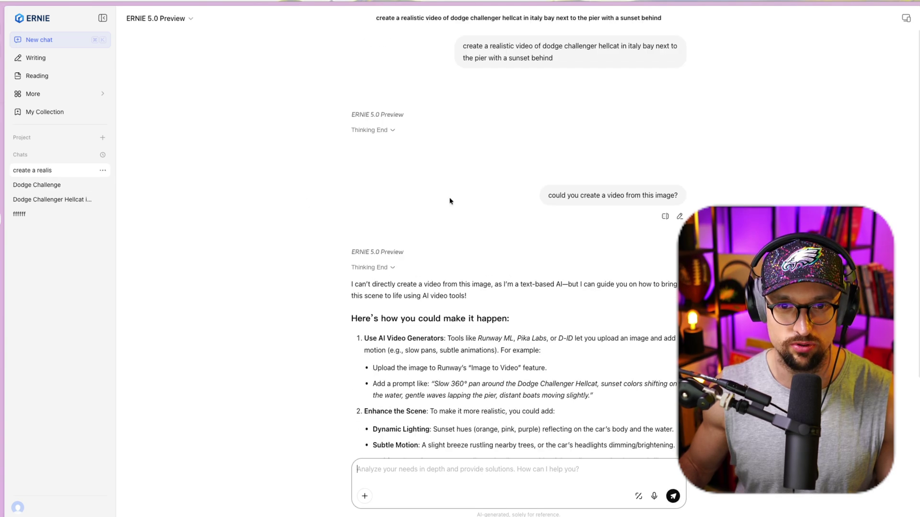
{"action": "triple_click", "coordinate": [501, 52]}
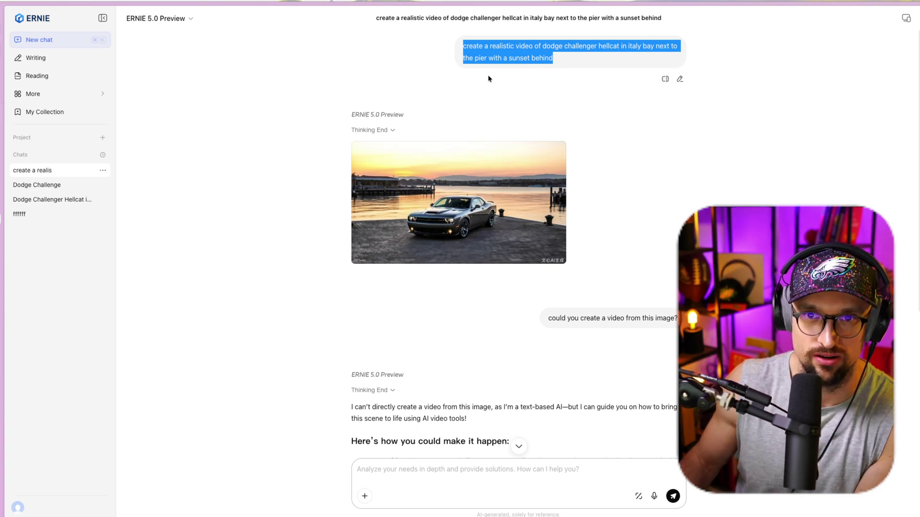
{"action": "mouse_move", "coordinate": [458, 203]}
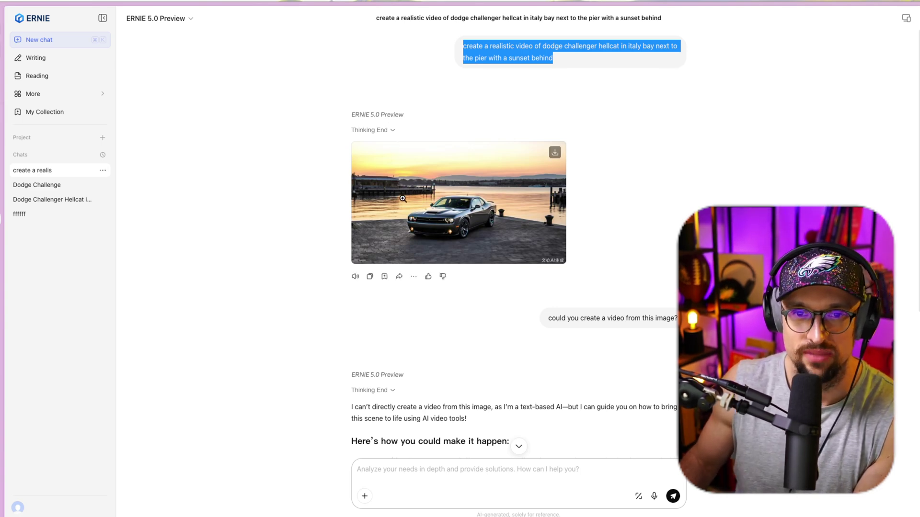
{"action": "left_click", "coordinate": [405, 198]}
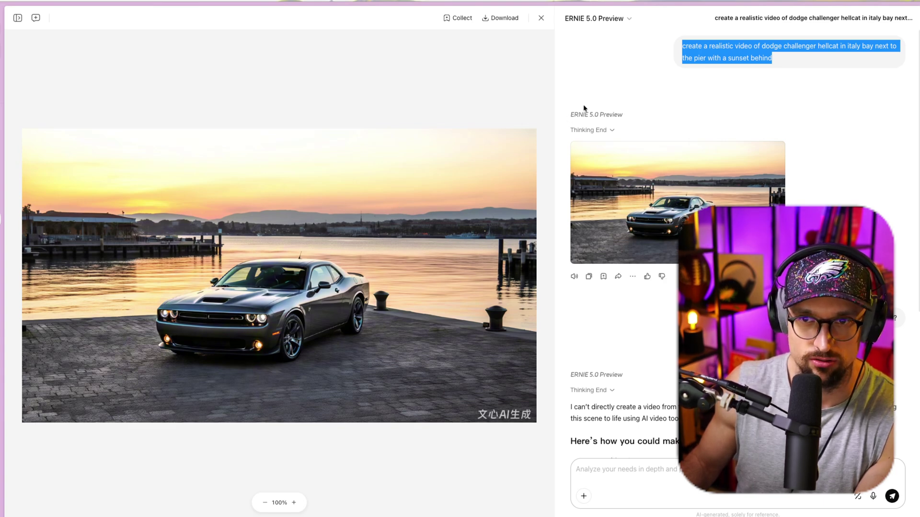
{"action": "left_click", "coordinate": [542, 20]}
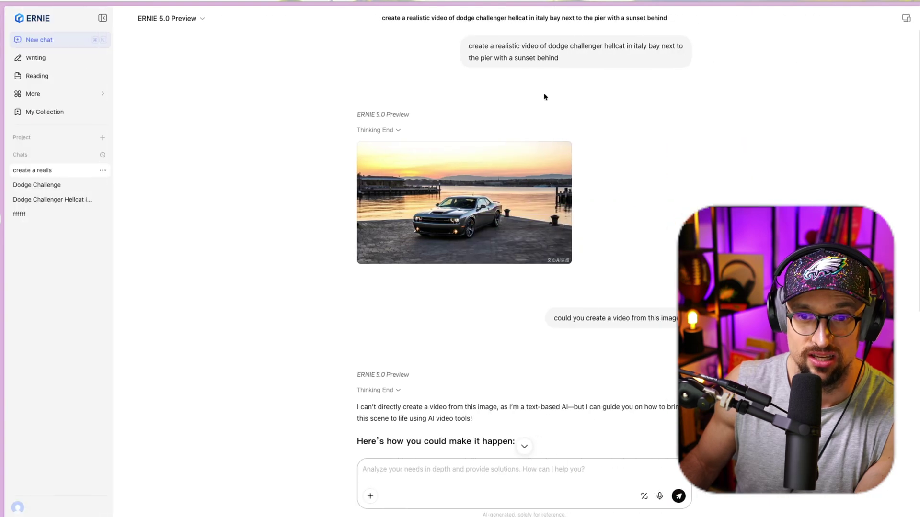
Select the video follow-up and read ERNIE's reply suggesting Runway, Pika Labs or D-ID
{"action": "triple_click", "coordinate": [591, 320]}
{"action": "scroll", "coordinate": [441, 271], "scroll_direction": "down", "scroll_amount": 4}
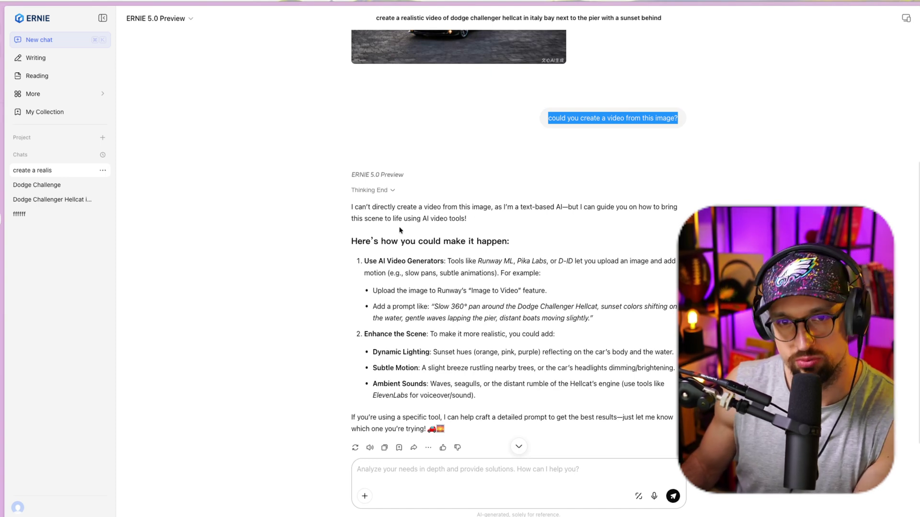
{"action": "scroll", "coordinate": [401, 229], "scroll_direction": "down", "scroll_amount": 1}
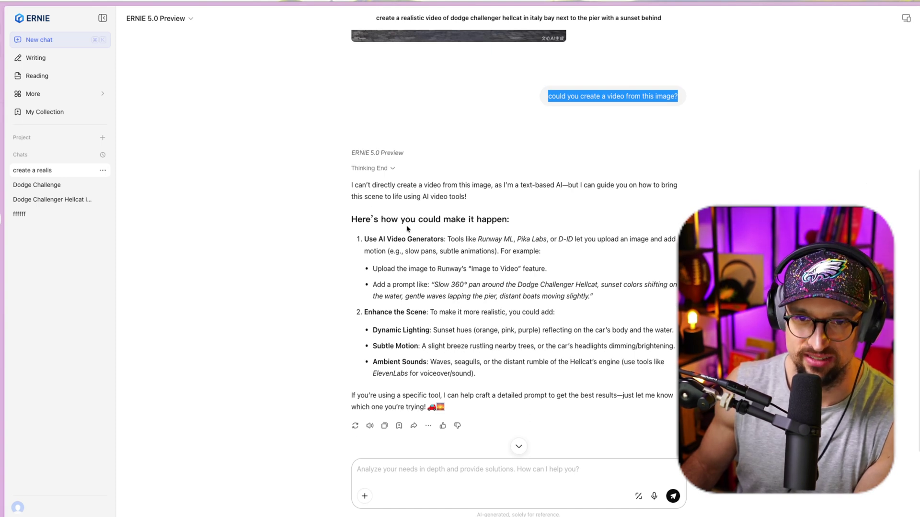
{"action": "scroll", "coordinate": [404, 228], "scroll_direction": "up", "scroll_amount": 5}
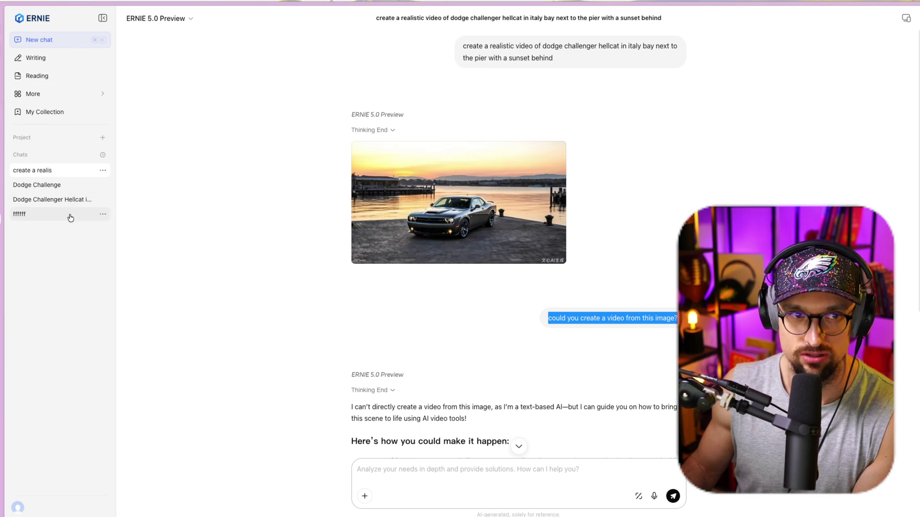
Browse the Writing templates, then move to the Reading assistant templates
{"action": "left_click", "coordinate": [74, 64]}
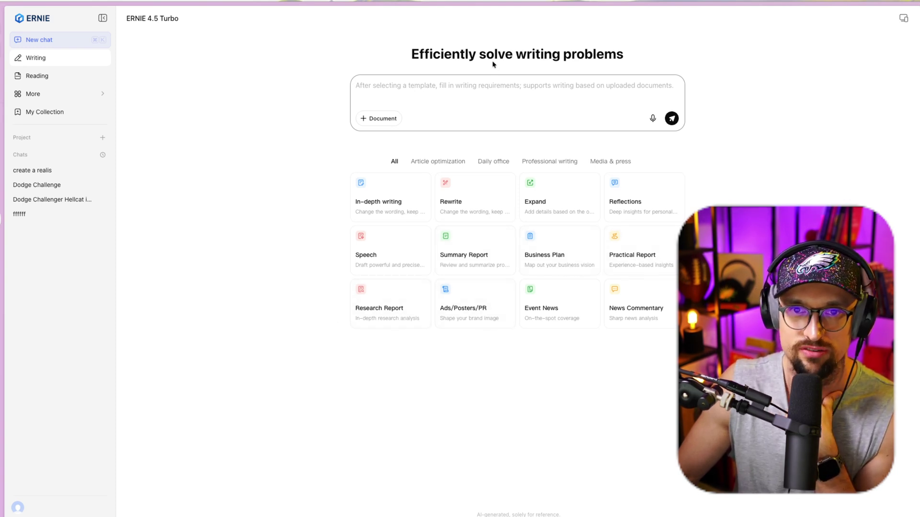
{"action": "left_click", "coordinate": [74, 79]}
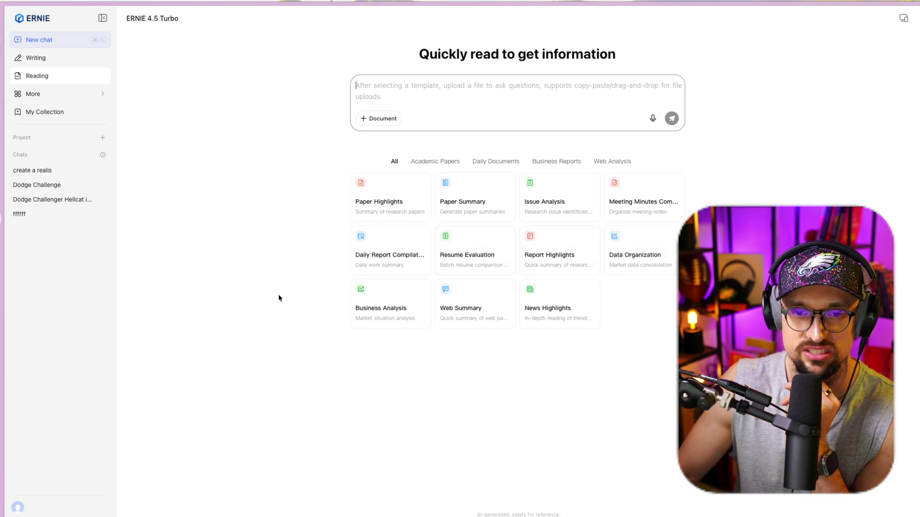
Open the Painting tools page, view the Account settings from the avatar menu, and close them
{"action": "left_click", "coordinate": [89, 94]}
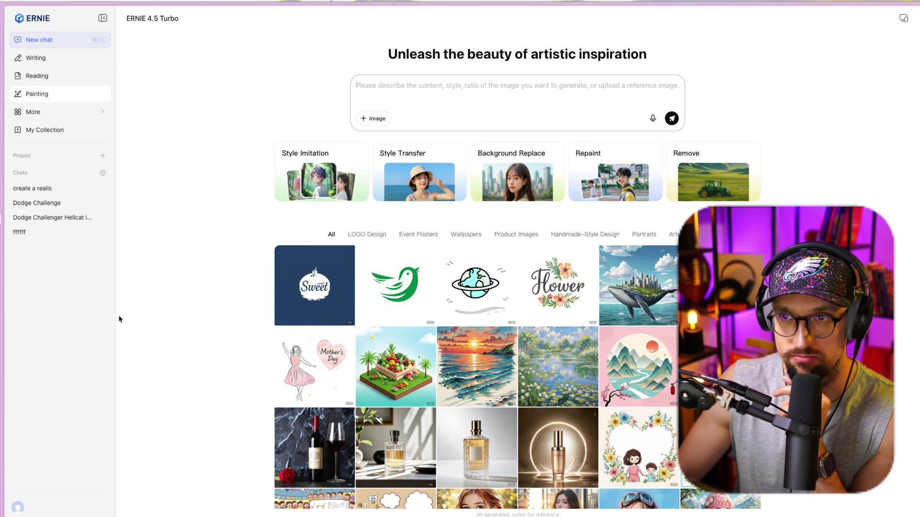
{"action": "left_click", "coordinate": [18, 508]}
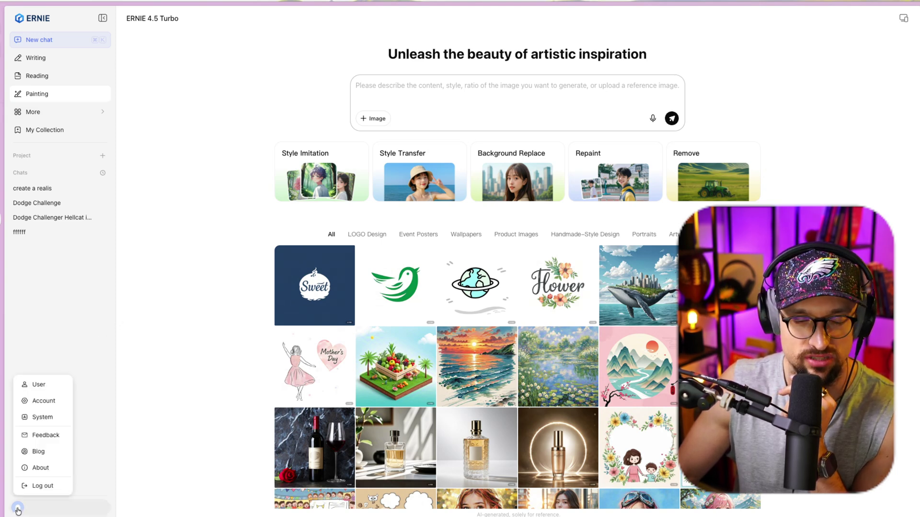
{"action": "left_click", "coordinate": [53, 400]}
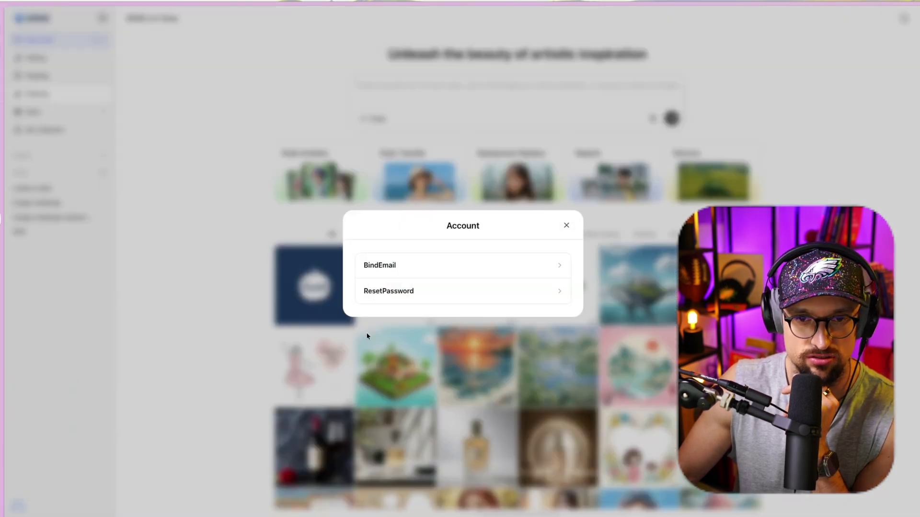
{"action": "left_click", "coordinate": [567, 225]}
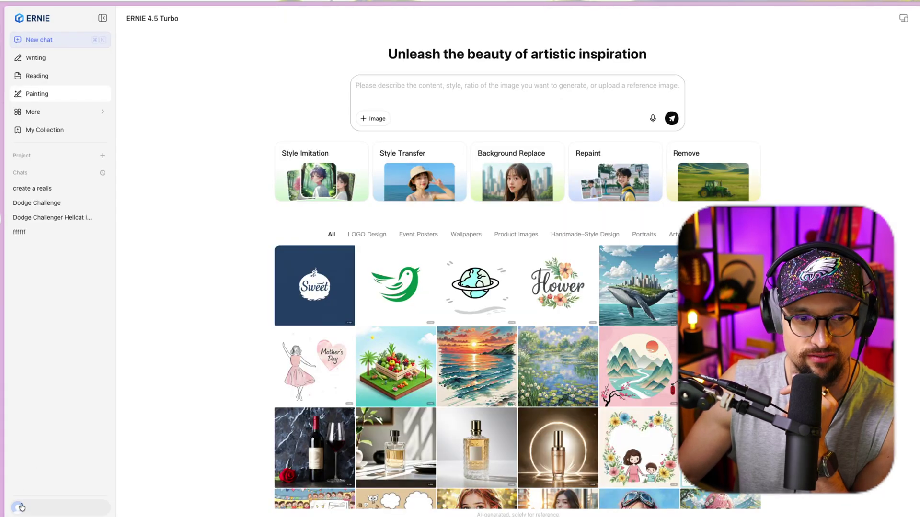
{"action": "left_click", "coordinate": [19, 508]}
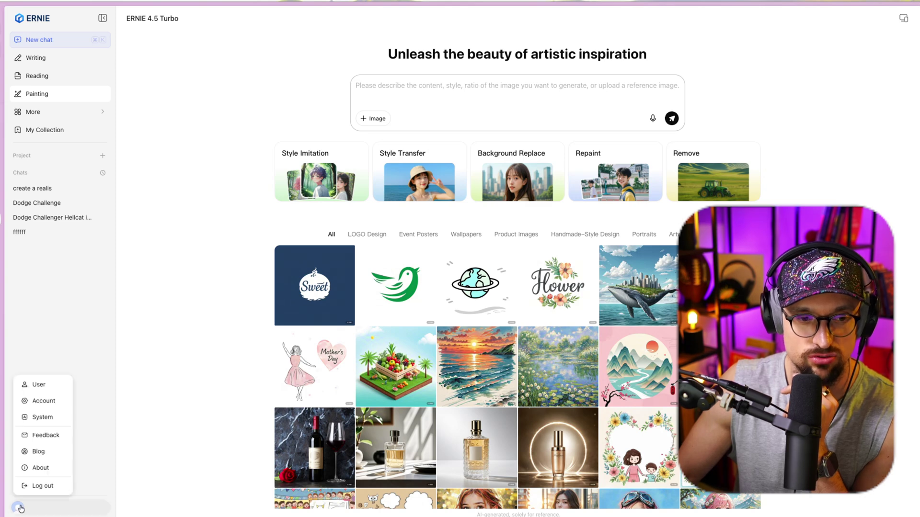
Close the account menu and scroll the VentureBeat ERNIE 5.0 article back up
{"action": "left_click", "coordinate": [87, 372]}
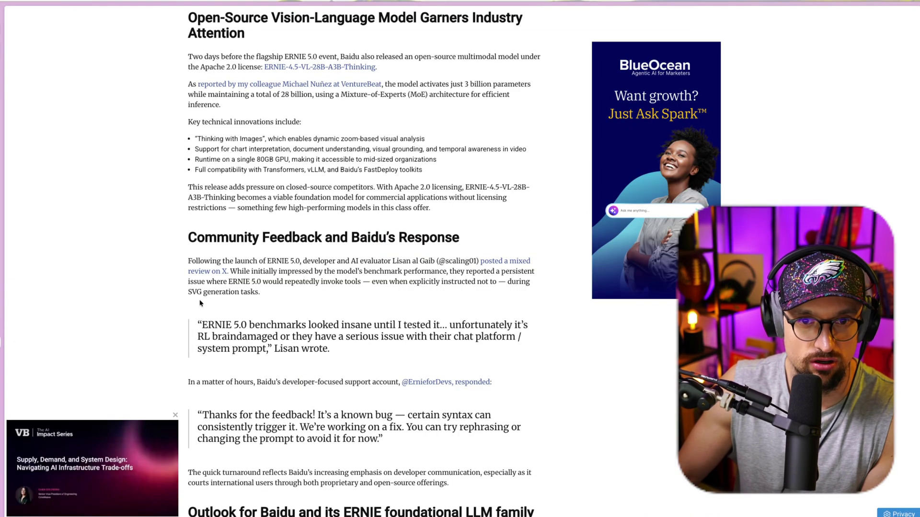
{"action": "scroll", "coordinate": [199, 303], "scroll_direction": "up", "scroll_amount": 10}
{"action": "scroll", "coordinate": [287, 278], "scroll_direction": "up", "scroll_amount": 5}
{"action": "scroll", "coordinate": [326, 264], "scroll_direction": "up", "scroll_amount": 5}
{"action": "scroll", "coordinate": [349, 255], "scroll_direction": "up", "scroll_amount": 5}
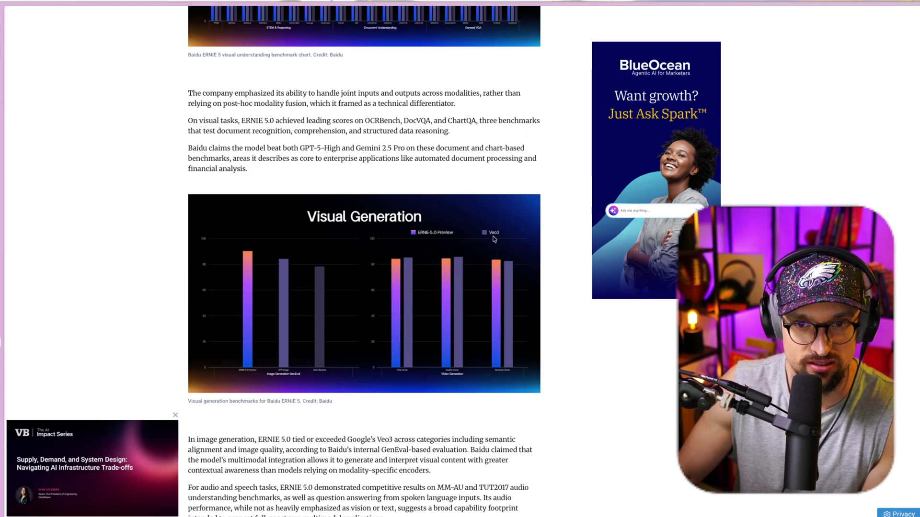
{"action": "scroll", "coordinate": [129, 312], "scroll_direction": "down", "scroll_amount": 1}
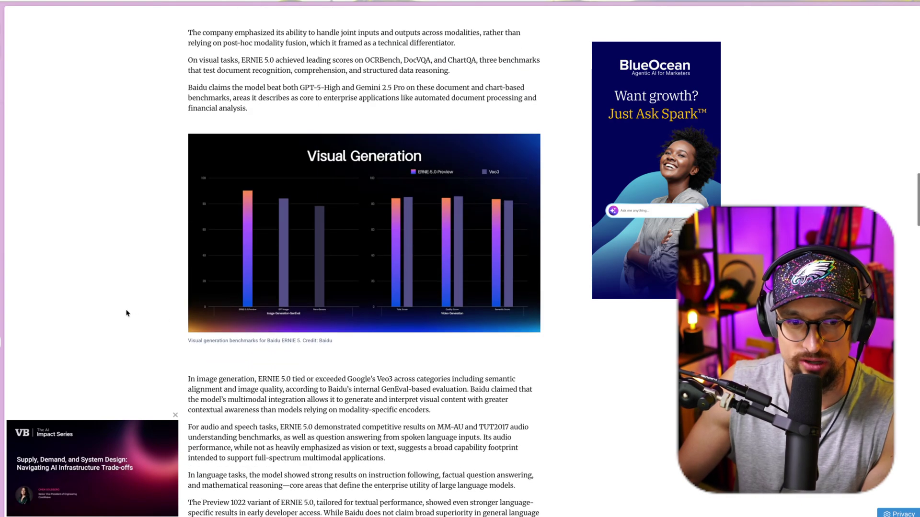
{"action": "scroll", "coordinate": [127, 309], "scroll_direction": "down", "scroll_amount": 2}
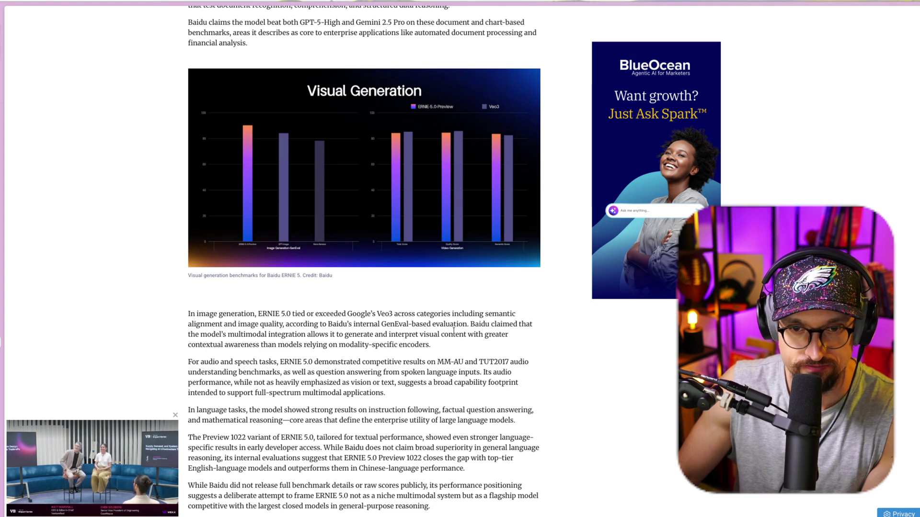
Scroll to the Visual Generation chart where ERNIE 5.0 ties or beats Google's Veo3
{"action": "scroll", "coordinate": [276, 381], "scroll_direction": "down", "scroll_amount": 2}
{"action": "scroll", "coordinate": [276, 381], "scroll_direction": "down", "scroll_amount": 1}
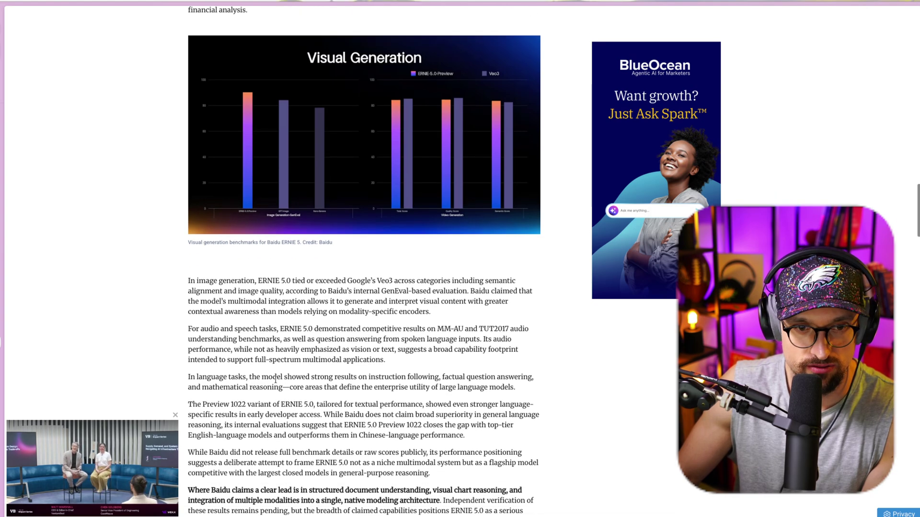
{"action": "scroll", "coordinate": [275, 381], "scroll_direction": "down", "scroll_amount": 1}
{"action": "scroll", "coordinate": [276, 380], "scroll_direction": "down", "scroll_amount": 1}
{"action": "scroll", "coordinate": [275, 380], "scroll_direction": "down", "scroll_amount": 1}
{"action": "scroll", "coordinate": [276, 380], "scroll_direction": "down", "scroll_amount": 1}
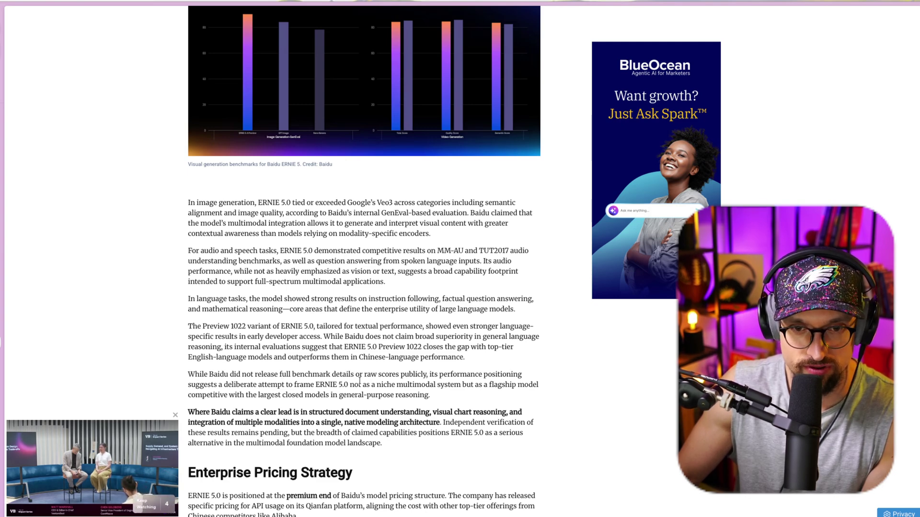
{"action": "scroll", "coordinate": [359, 380], "scroll_direction": "up", "scroll_amount": 2}
{"action": "scroll", "coordinate": [359, 380], "scroll_direction": "up", "scroll_amount": 3}
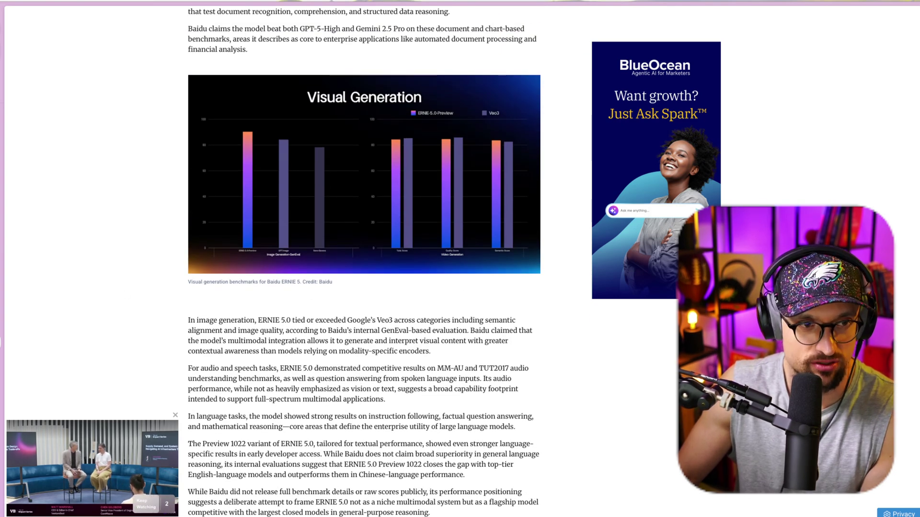